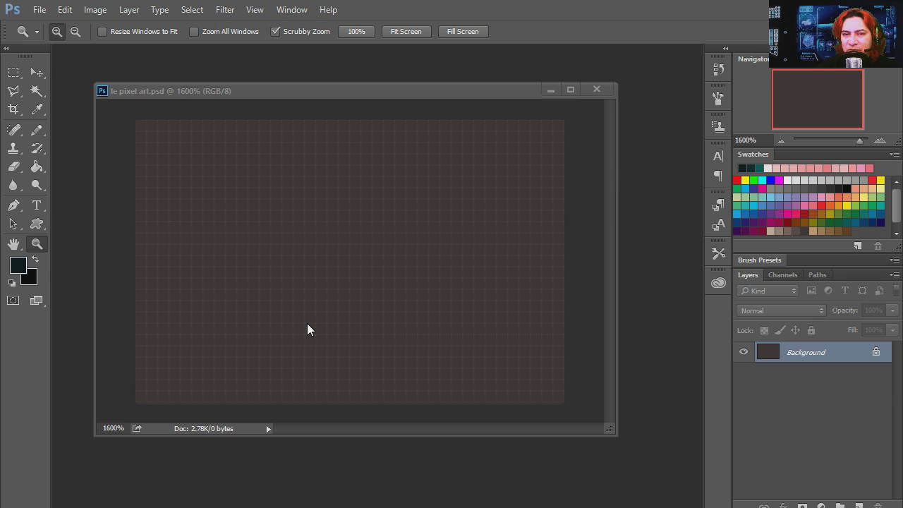
- Check the canvas size in Image Size: 38 × 25 px at 72 pixels/inch
{"action": "left_click", "coordinate": [308, 329]}
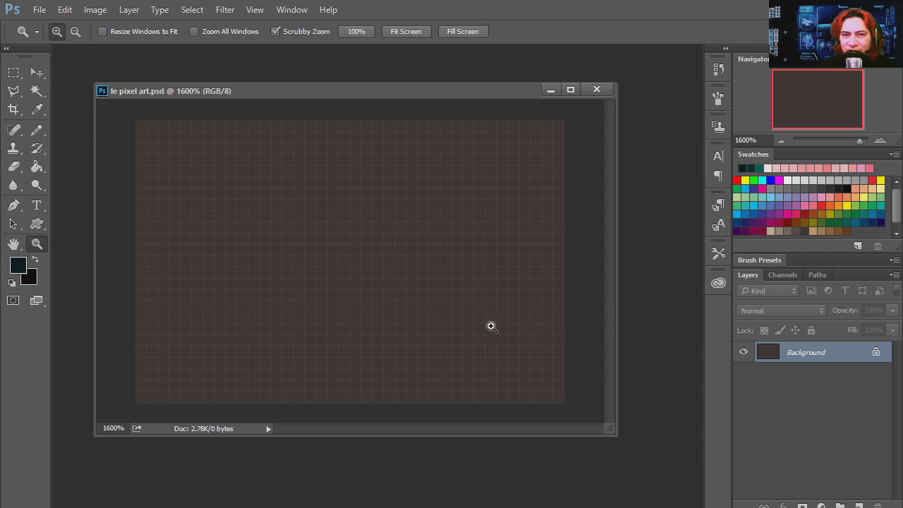
{"action": "left_click", "coordinate": [98, 10]}
{"action": "left_click", "coordinate": [147, 111]}
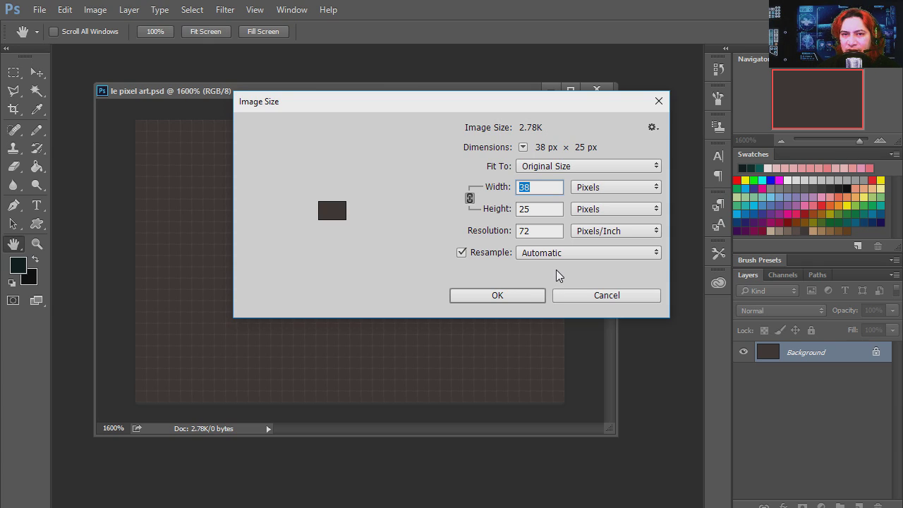
{"action": "left_click", "coordinate": [536, 189]}
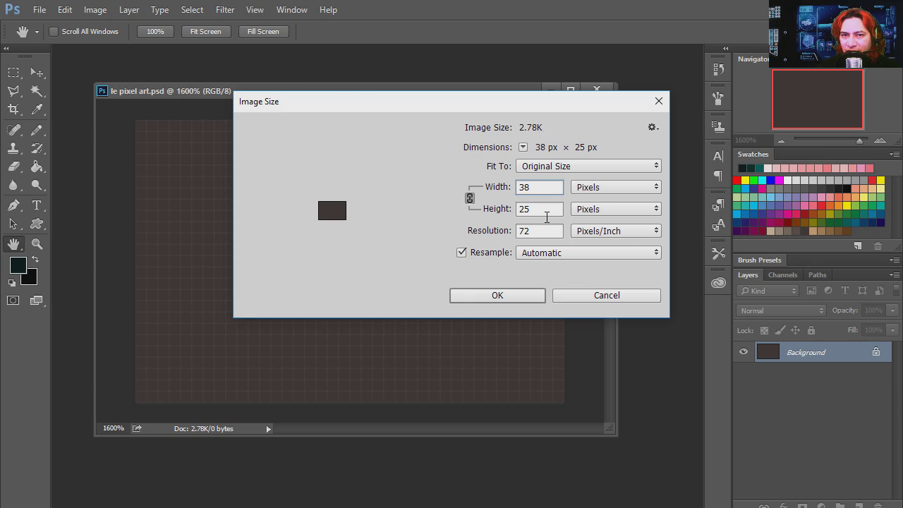
{"action": "left_click", "coordinate": [534, 298]}
- Add a new Layer 1 and set up a black Pencil at 1 px
{"action": "left_click", "coordinate": [860, 505]}
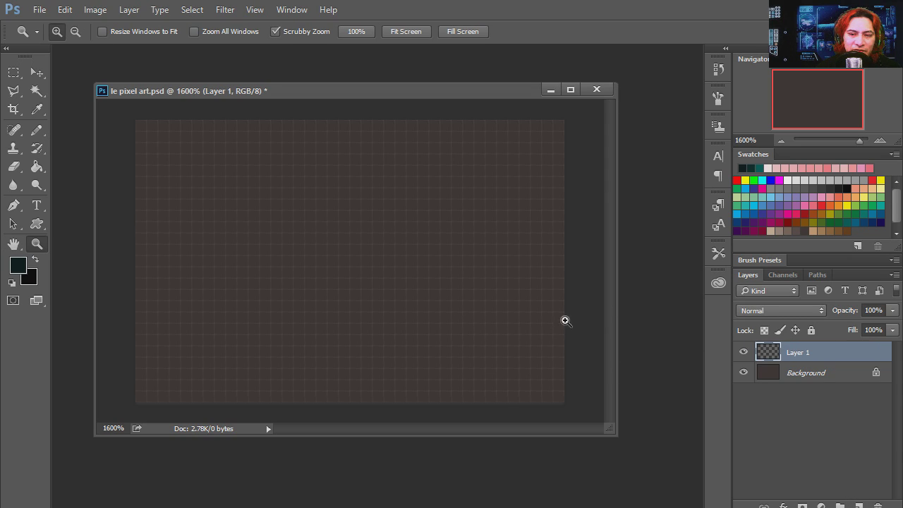
{"action": "left_click", "coordinate": [845, 188]}
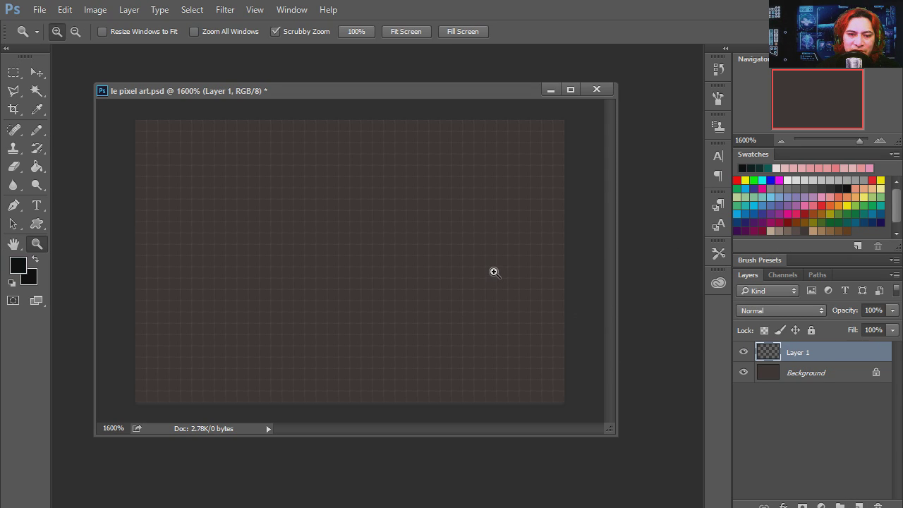
{"action": "key", "text": "b"}
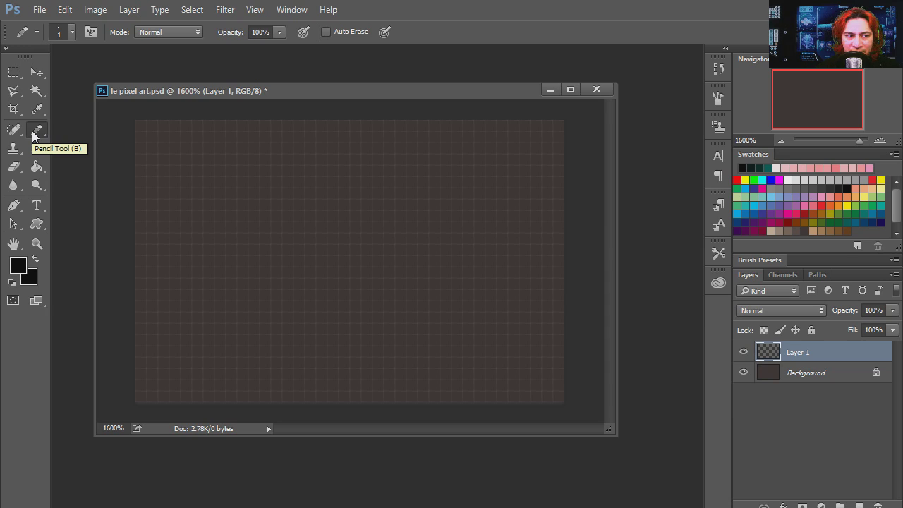
{"action": "key", "text": "bracketright"}
{"action": "key", "text": "bracketright"}
{"action": "key", "text": "bracketright"}
{"action": "key", "text": "bracketright"}
{"action": "key", "text": "bracketright"}
{"action": "key", "text": "bracketright"}
{"action": "key", "text": "bracketright"}
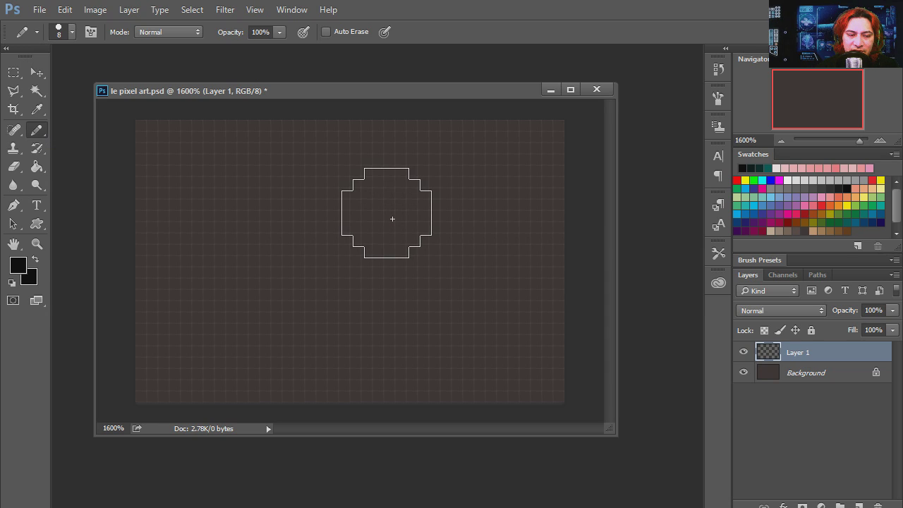
{"action": "key", "text": "bracketleft"}
{"action": "key", "text": "bracketleft"}
{"action": "key", "text": "bracketleft"}
{"action": "key", "text": "bracketleft"}
{"action": "key", "text": "bracketleft"}
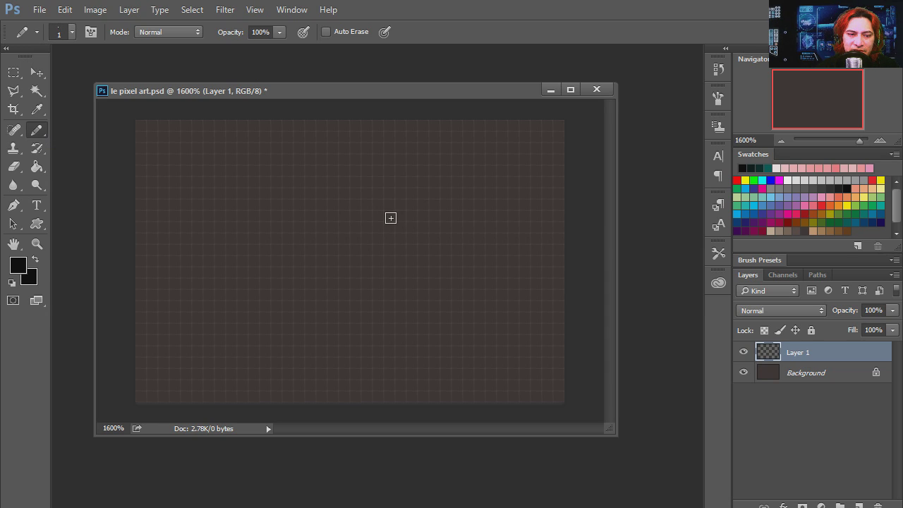
{"action": "key", "text": "bracketright"}
{"action": "key", "text": "bracketright"}
{"action": "key", "text": "bracketright"}
{"action": "key", "text": "bracketright"}
{"action": "key", "text": "bracketright"}
{"action": "key", "text": "bracketright"}
{"action": "key", "text": "bracketright"}
{"action": "key", "text": "bracketright"}
{"action": "key", "text": "bracketright"}
{"action": "key", "text": "bracketleft"}
{"action": "key", "text": "bracketleft"}
{"action": "key", "text": "bracketleft"}
{"action": "key", "text": "bracketleft"}
{"action": "key", "text": "bracketleft"}
{"action": "key", "text": "bracketleft"}
{"action": "key", "text": "bracketleft"}
{"action": "key", "text": "bracketleft"}
{"action": "key", "text": "bracketleft"}
{"action": "left_click_drag", "start_coordinate": [318, 90], "coordinate": [358, 122]}
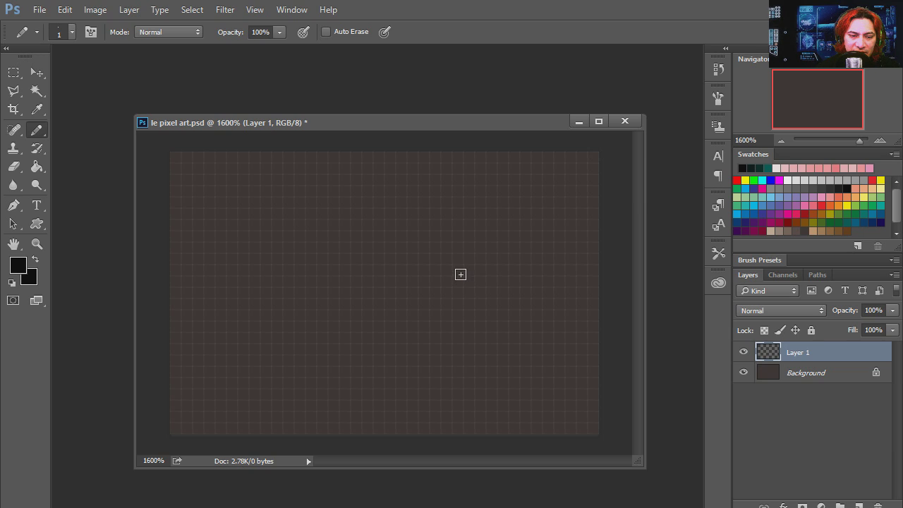
- Zoom to 3200% and pencil the oval's top row, left pixels and right column
{"action": "left_click", "coordinate": [485, 274]}
{"action": "key", "text": "ctrl+plus"}
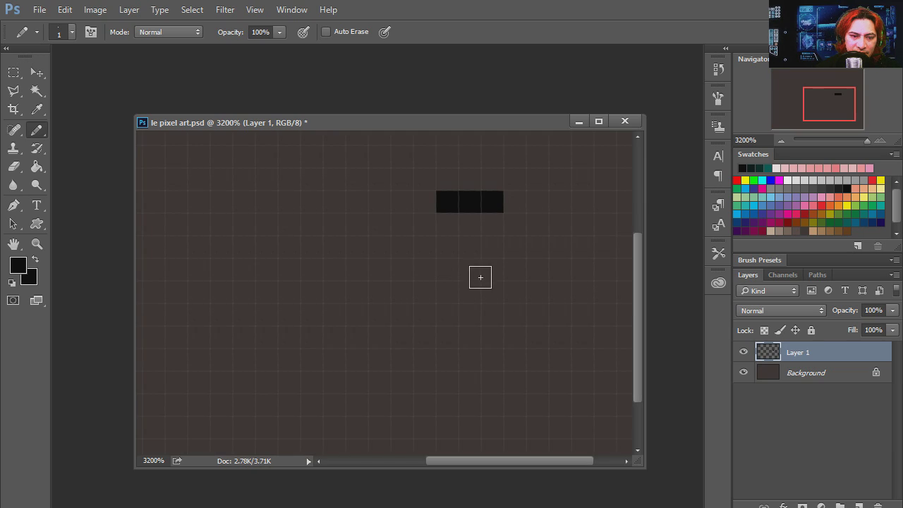
{"action": "left_click", "coordinate": [469, 247]}
{"action": "left_click", "coordinate": [470, 269]}
{"action": "left_click", "coordinate": [471, 292]}
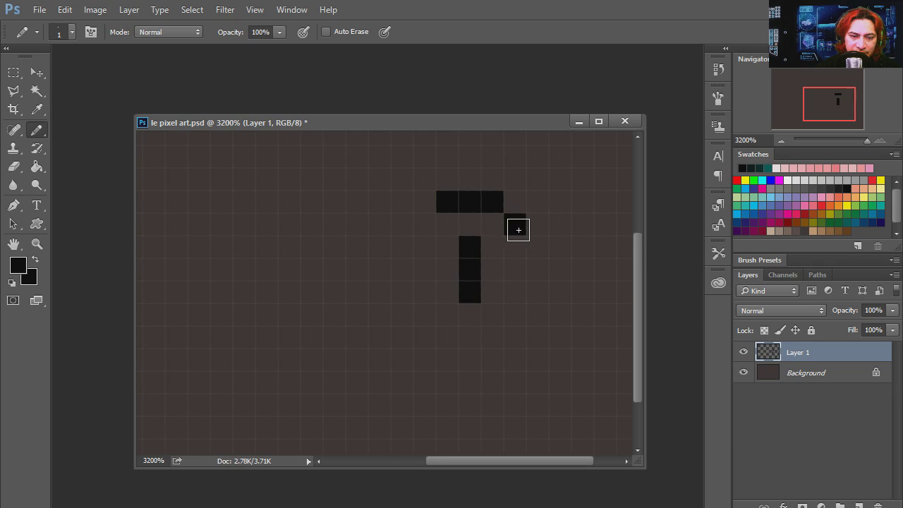
{"action": "left_click", "coordinate": [515, 224]}
{"action": "left_click", "coordinate": [515, 247]}
{"action": "left_click", "coordinate": [515, 270]}
{"action": "left_click", "coordinate": [514, 292]}
{"action": "left_click", "coordinate": [515, 315]}
- Complete the oval with its bottom row and closing left column
{"action": "left_click", "coordinate": [492, 337]}
{"action": "left_click_drag", "start_coordinate": [459, 361], "coordinate": [500, 330]}
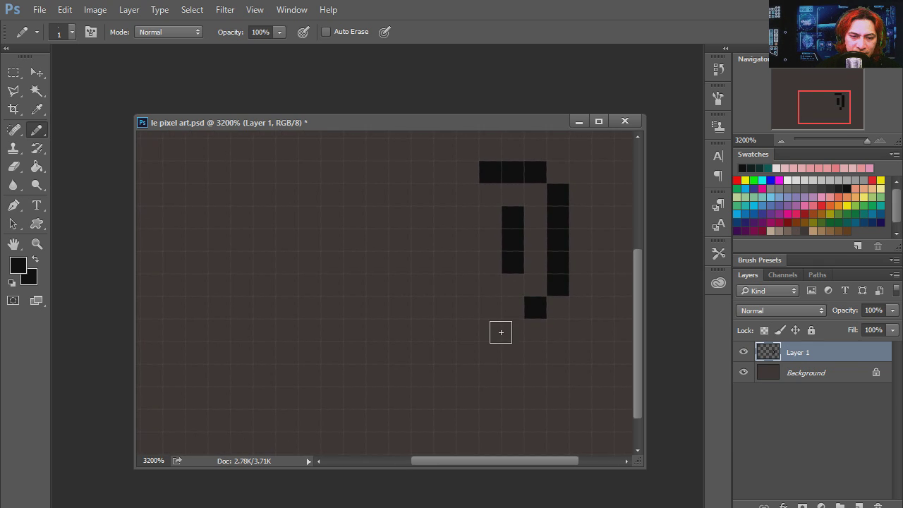
{"action": "left_click", "coordinate": [510, 307]}
{"action": "left_click", "coordinate": [488, 307]}
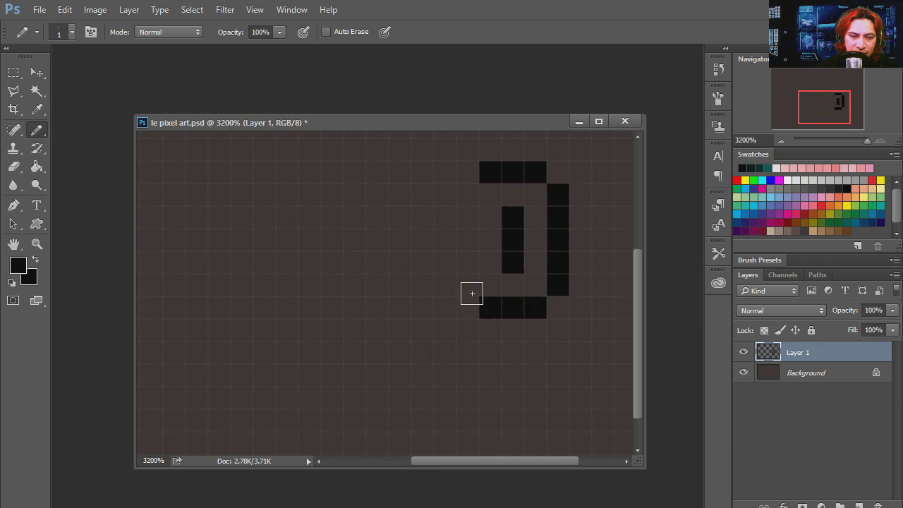
{"action": "left_click_drag", "start_coordinate": [471, 292], "coordinate": [469, 194]}
{"action": "mouse_move", "coordinate": [527, 237]}
{"action": "left_mouse_down"}
{"action": "mouse_move", "coordinate": [567, 309]}
{"action": "mouse_move", "coordinate": [491, 306]}
{"action": "mouse_move", "coordinate": [454, 266]}
{"action": "mouse_move", "coordinate": [465, 285]}
{"action": "mouse_move", "coordinate": [454, 299]}
{"action": "mouse_move", "coordinate": [438, 247]}
{"action": "mouse_move", "coordinate": [438, 287]}
{"action": "left_mouse_up"}
- Draw a stem rising from the oval's top and bending left
{"action": "left_click", "coordinate": [452, 220]}
{"action": "mouse_move", "coordinate": [491, 199]}
{"action": "left_mouse_down"}
{"action": "mouse_move", "coordinate": [487, 266]}
{"action": "mouse_move", "coordinate": [447, 196]}
{"action": "mouse_move", "coordinate": [437, 244]}
{"action": "mouse_move", "coordinate": [503, 260]}
{"action": "left_mouse_up"}
{"action": "mouse_move", "coordinate": [518, 220]}
{"action": "left_mouse_down"}
{"action": "mouse_move", "coordinate": [514, 198]}
{"action": "mouse_move", "coordinate": [361, 196]}
{"action": "left_mouse_up"}
{"action": "left_click", "coordinate": [500, 200]}
- Draw the helmet's left column with a diagonal step toward the body
{"action": "left_click_drag", "start_coordinate": [428, 275], "coordinate": [423, 235]}
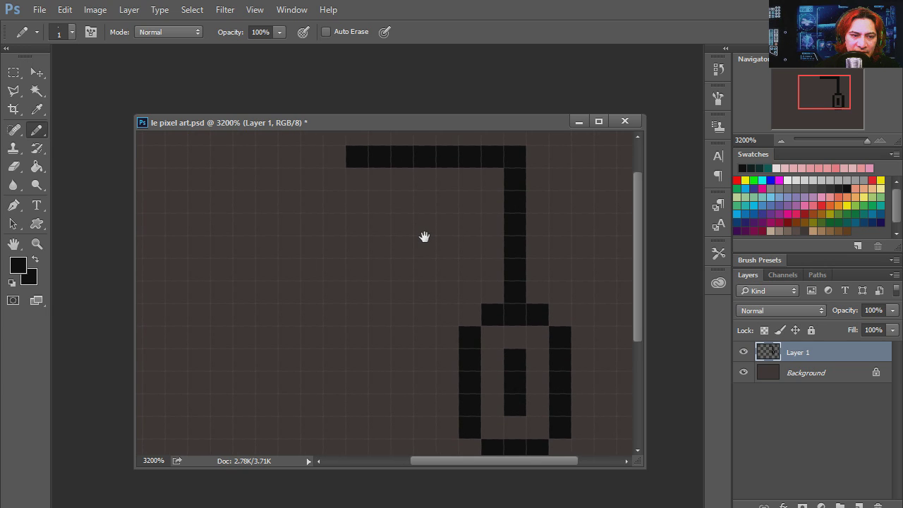
{"action": "left_click_drag", "start_coordinate": [361, 176], "coordinate": [360, 272]}
{"action": "left_click_drag", "start_coordinate": [416, 318], "coordinate": [419, 272]}
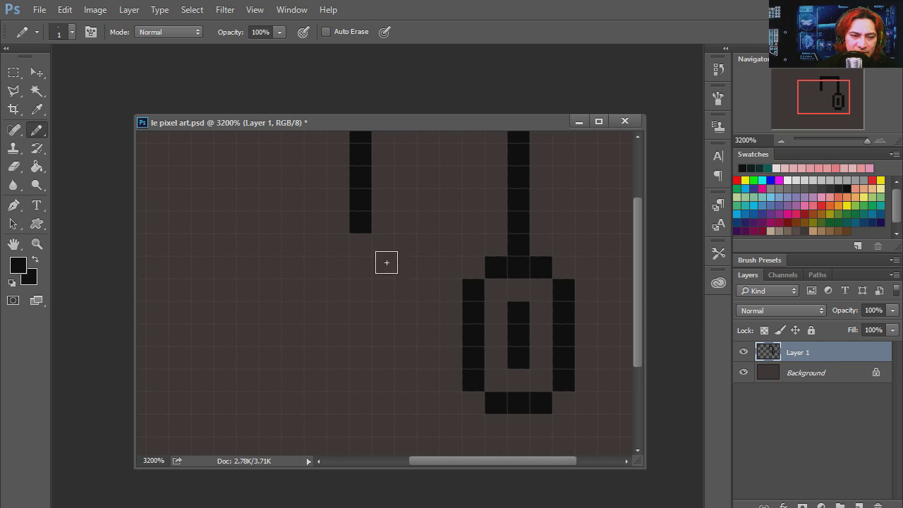
{"action": "left_click", "coordinate": [382, 244]}
{"action": "left_click", "coordinate": [403, 272]}
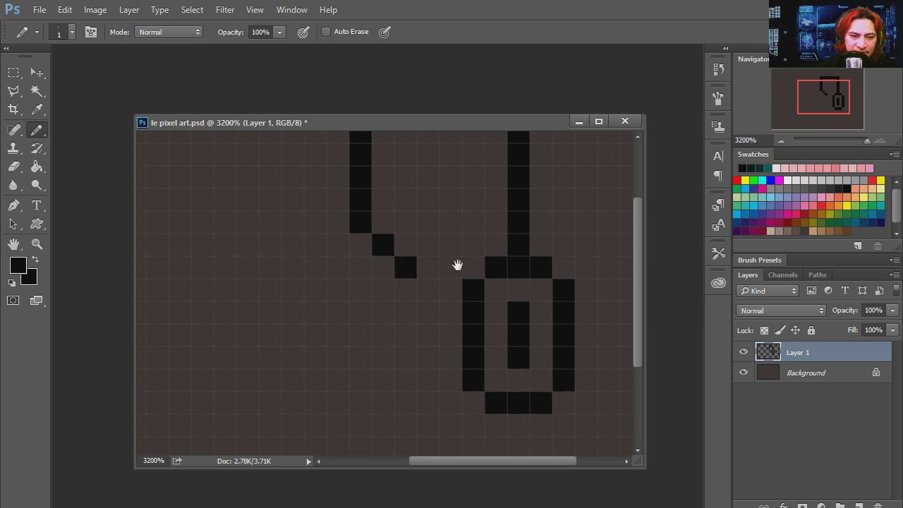
- Fill the row gap and build a pixel column up from the top-right corner
{"action": "mouse_move", "coordinate": [459, 261]}
{"action": "left_mouse_down"}
{"action": "mouse_move", "coordinate": [464, 292]}
{"action": "mouse_move", "coordinate": [439, 300]}
{"action": "mouse_move", "coordinate": [470, 298]}
{"action": "left_mouse_up"}
{"action": "left_click_drag", "start_coordinate": [536, 170], "coordinate": [509, 237]}
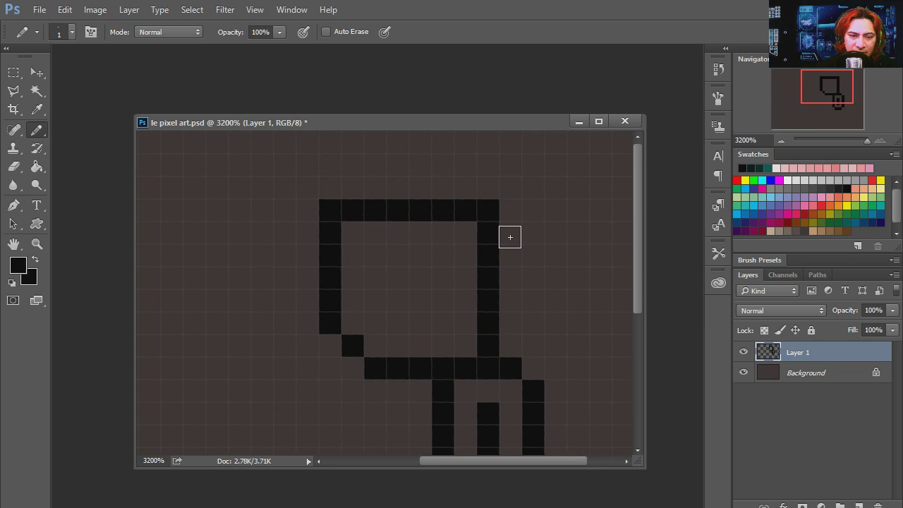
{"action": "left_click", "coordinate": [510, 234]}
{"action": "left_click", "coordinate": [515, 211]}
{"action": "left_click", "coordinate": [526, 206]}
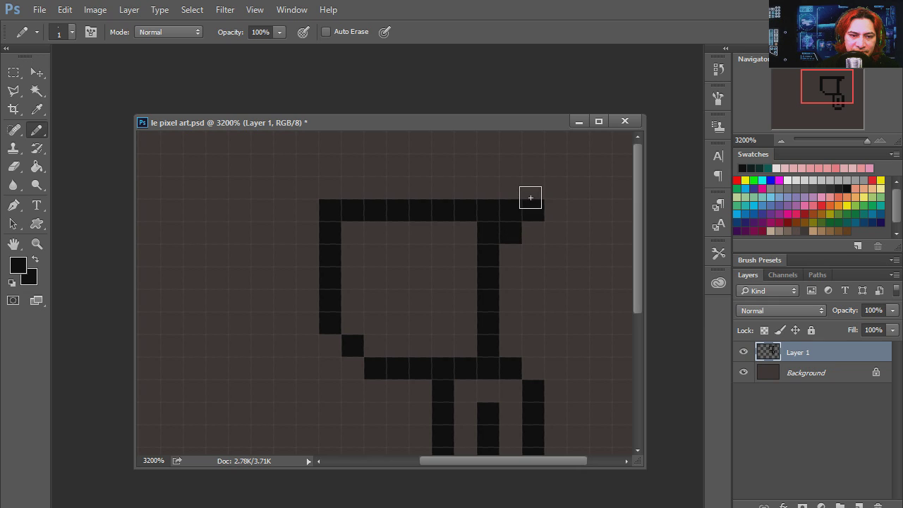
{"action": "left_click", "coordinate": [530, 194]}
{"action": "left_click", "coordinate": [529, 172]}
{"action": "left_click_drag", "start_coordinate": [530, 172], "coordinate": [556, 172]}
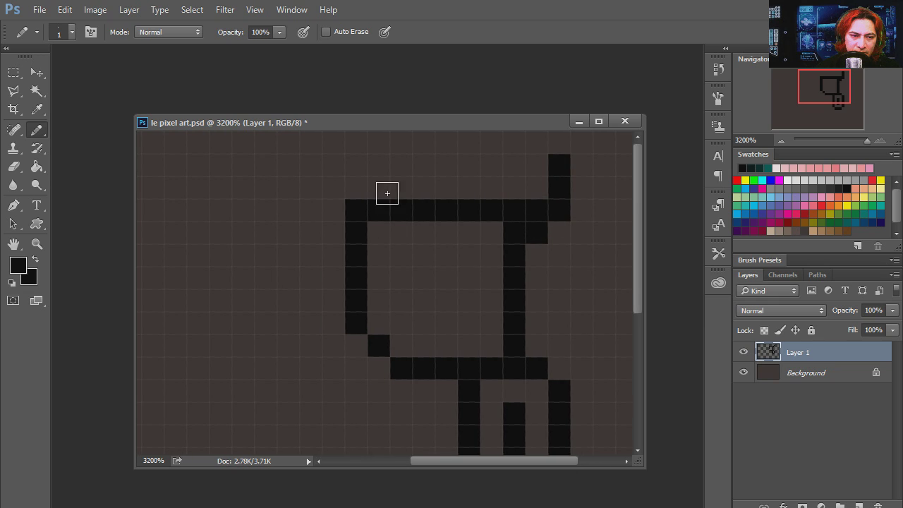
- Add two pixels above the top-left corner and a short row inside the helmet
{"action": "left_click_drag", "start_coordinate": [383, 194], "coordinate": [379, 170]}
{"action": "left_click_drag", "start_coordinate": [378, 255], "coordinate": [461, 257]}
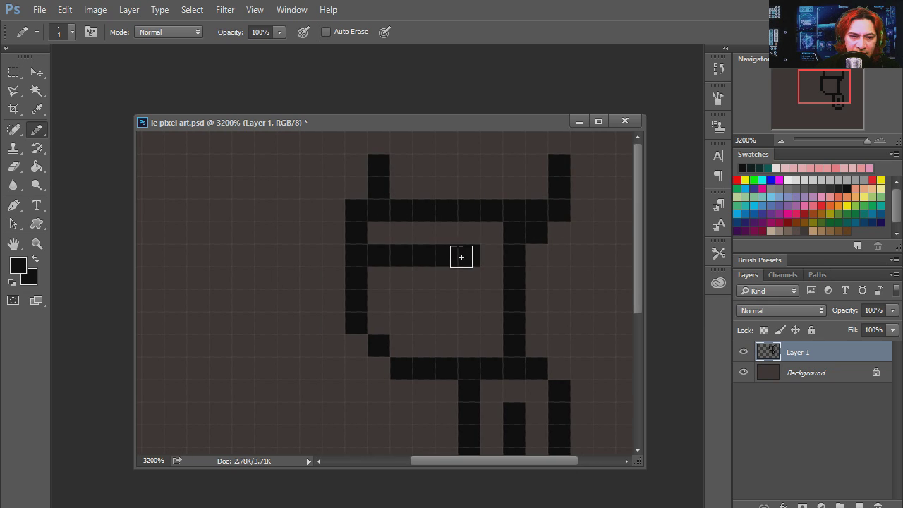
{"action": "left_click", "coordinate": [402, 300]}
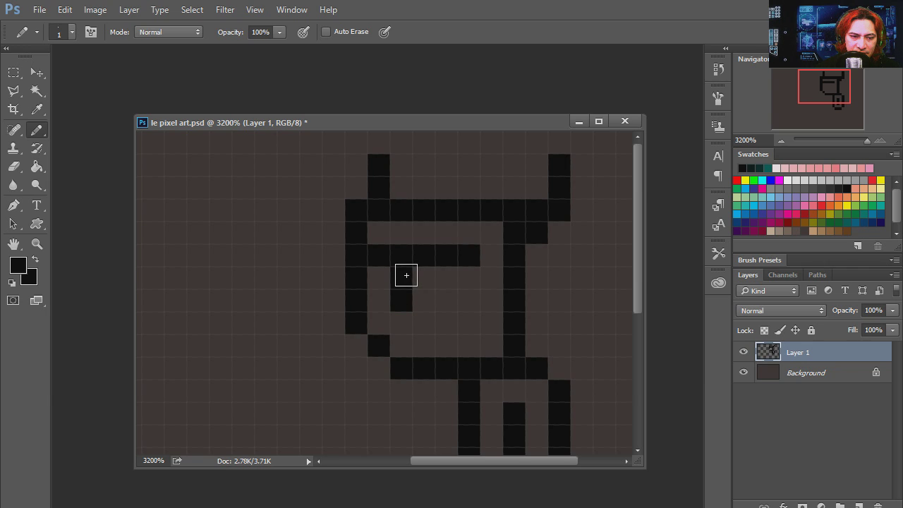
{"action": "left_click_drag", "start_coordinate": [433, 403], "coordinate": [431, 317]}
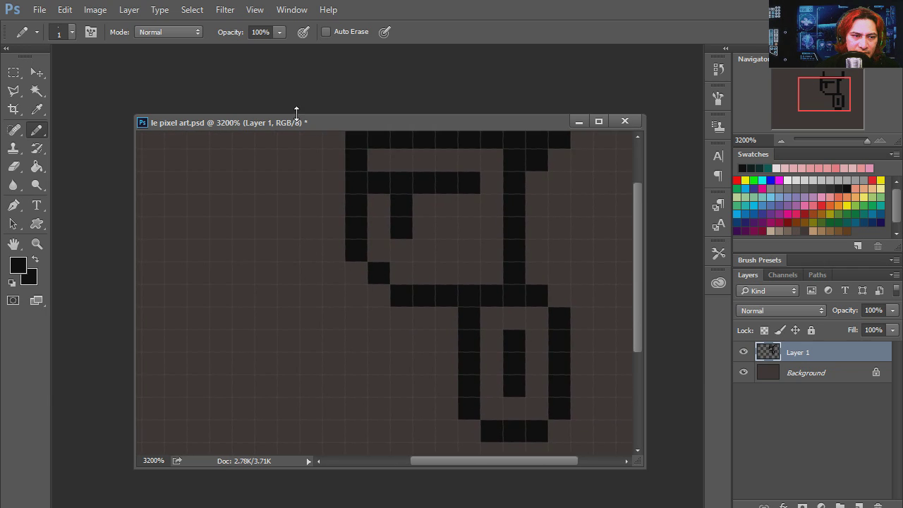
- Draw the body's left-side column, its bottom row and a three-pixel foot
{"action": "left_click_drag", "start_coordinate": [295, 114], "coordinate": [288, 63]}
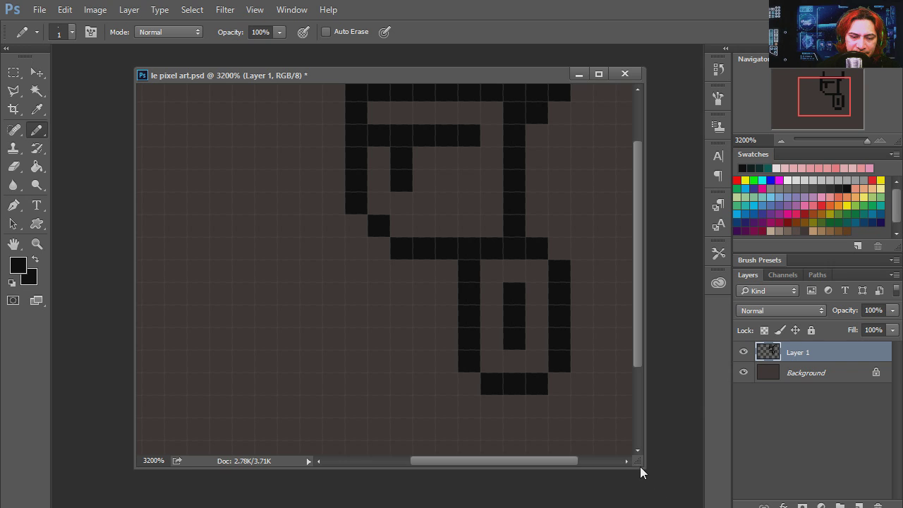
{"action": "left_click_drag", "start_coordinate": [639, 464], "coordinate": [699, 503]}
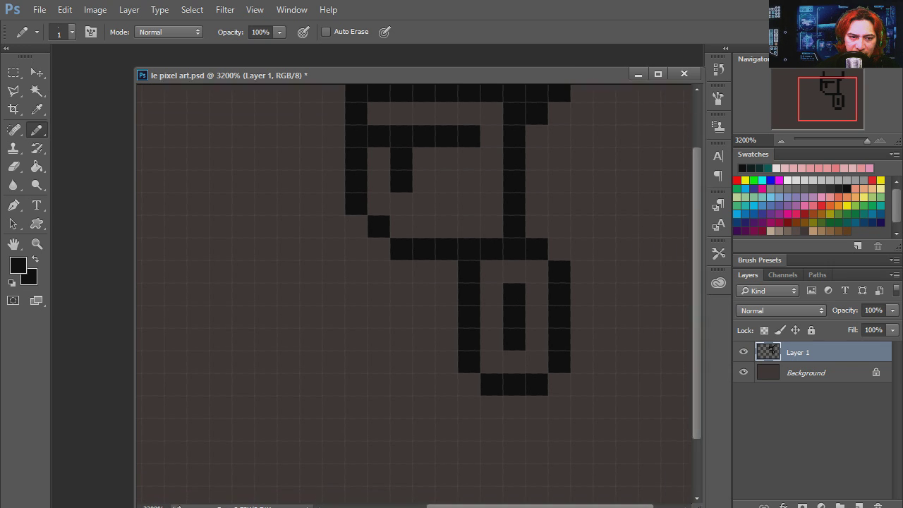
{"action": "mouse_move", "coordinate": [532, 260]}
{"action": "left_mouse_down"}
{"action": "mouse_move", "coordinate": [535, 326]}
{"action": "mouse_move", "coordinate": [534, 298]}
{"action": "mouse_move", "coordinate": [510, 298]}
{"action": "left_mouse_up"}
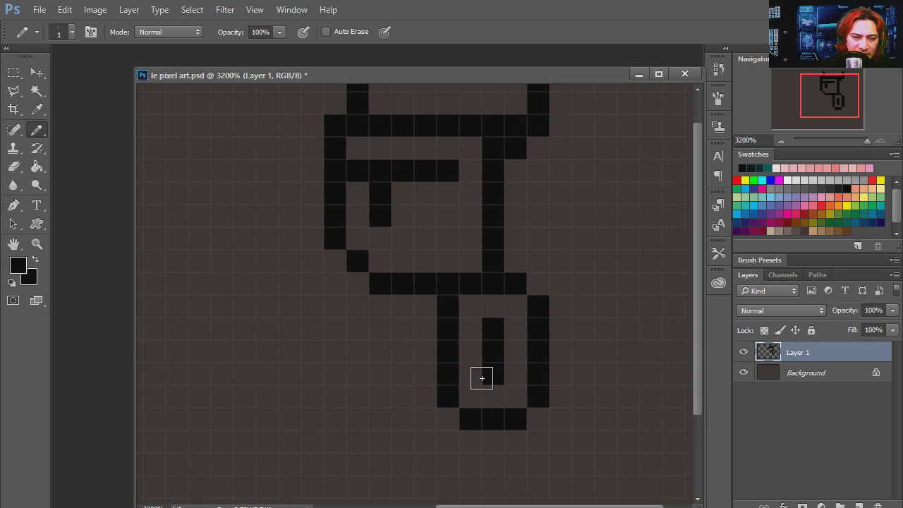
{"action": "left_click", "coordinate": [361, 311]}
{"action": "left_click_drag", "start_coordinate": [361, 311], "coordinate": [361, 420]}
{"action": "left_click_drag", "start_coordinate": [449, 450], "coordinate": [440, 387]}
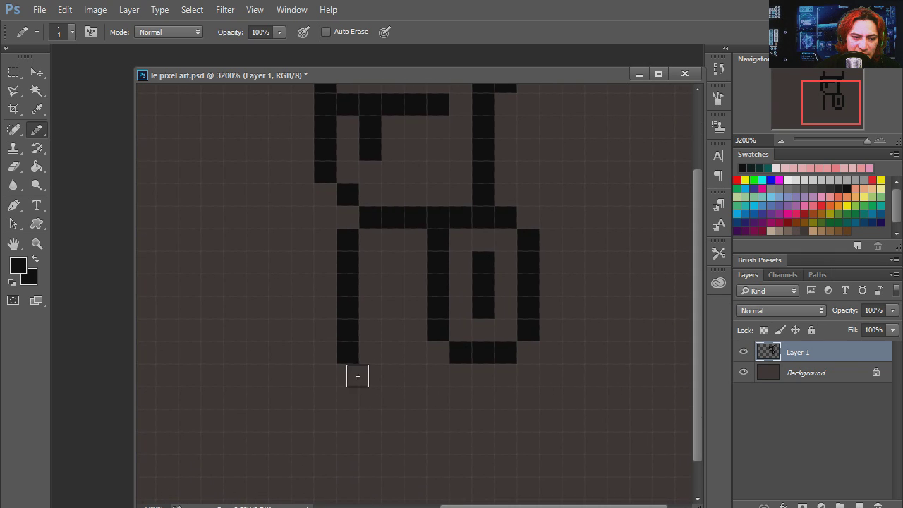
{"action": "left_click", "coordinate": [349, 375]}
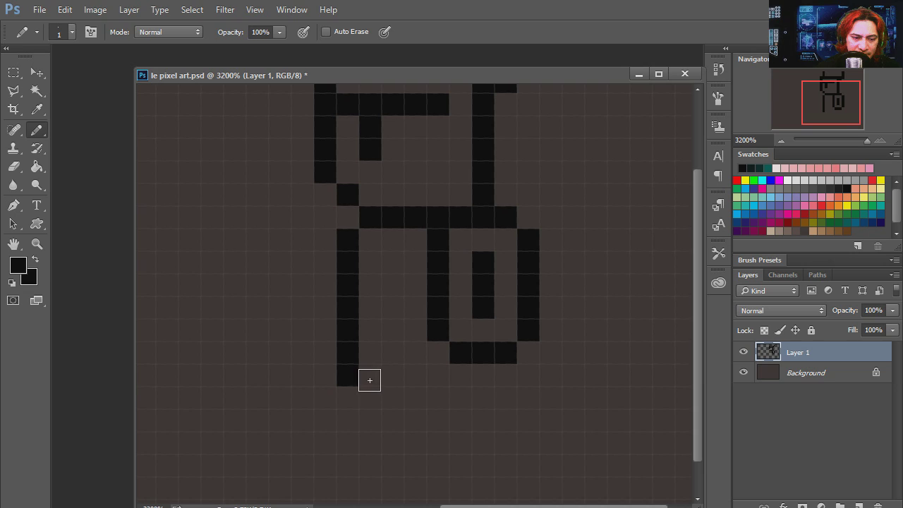
{"action": "mouse_move", "coordinate": [370, 380]}
{"action": "left_mouse_down"}
{"action": "mouse_move", "coordinate": [429, 377]}
{"action": "mouse_move", "coordinate": [418, 337]}
{"action": "left_mouse_up"}
{"action": "mouse_move", "coordinate": [359, 357]}
{"action": "left_mouse_down"}
{"action": "mouse_move", "coordinate": [381, 362]}
{"action": "mouse_move", "coordinate": [362, 379]}
{"action": "left_mouse_up"}
{"action": "left_click", "coordinate": [335, 381]}
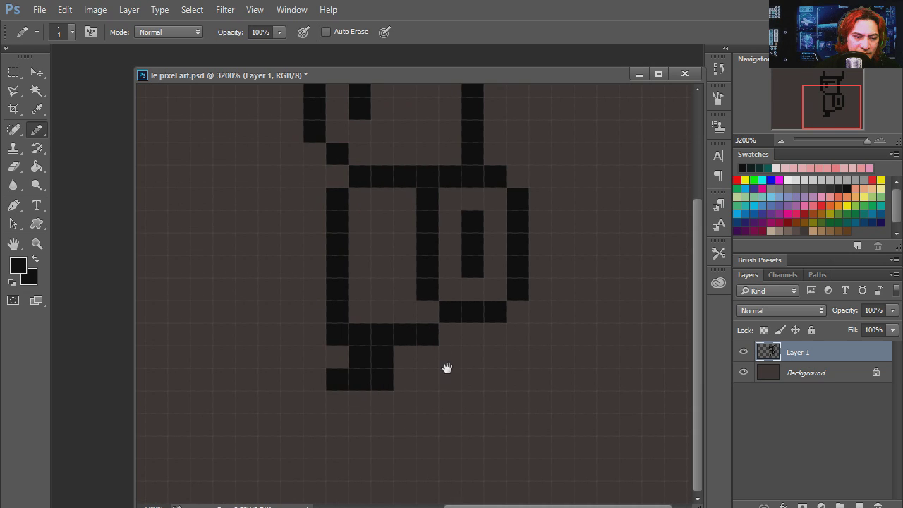
- Add three black pixels in a diagonal running down-left from the lower body
{"action": "mouse_move", "coordinate": [445, 367]}
{"action": "left_mouse_down"}
{"action": "mouse_move", "coordinate": [416, 389]}
{"action": "mouse_move", "coordinate": [452, 395]}
{"action": "mouse_move", "coordinate": [451, 375]}
{"action": "mouse_move", "coordinate": [431, 359]}
{"action": "left_mouse_up"}
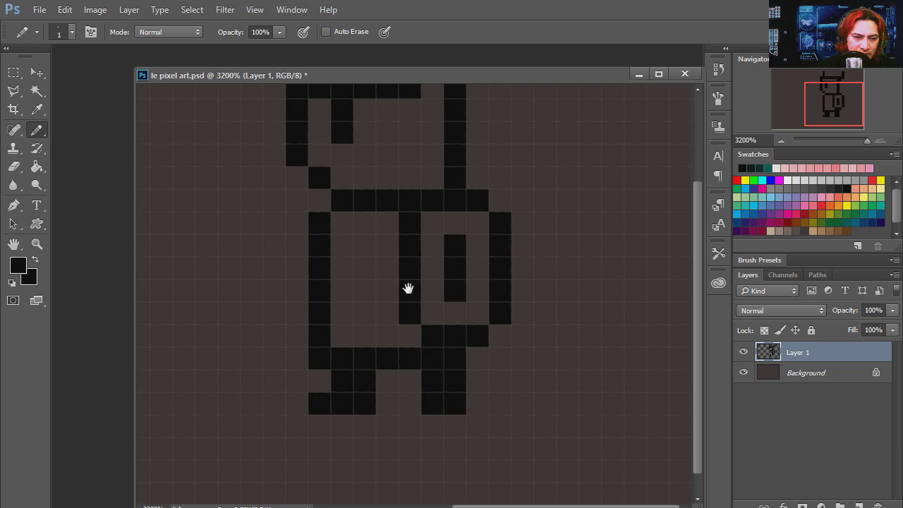
{"action": "left_click_drag", "start_coordinate": [407, 288], "coordinate": [445, 360]}
{"action": "left_click_drag", "start_coordinate": [378, 366], "coordinate": [394, 337]}
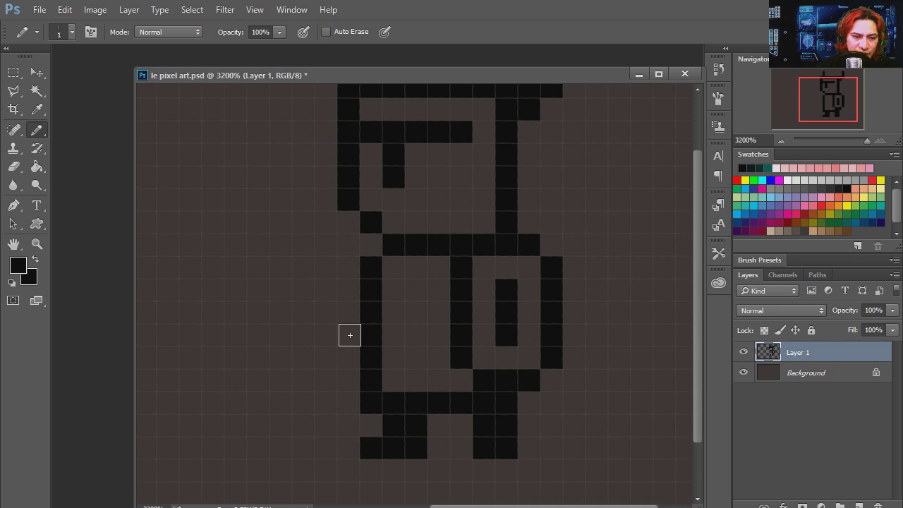
{"action": "left_click", "coordinate": [347, 330]}
{"action": "left_click", "coordinate": [332, 349]}
{"action": "left_click", "coordinate": [313, 373]}
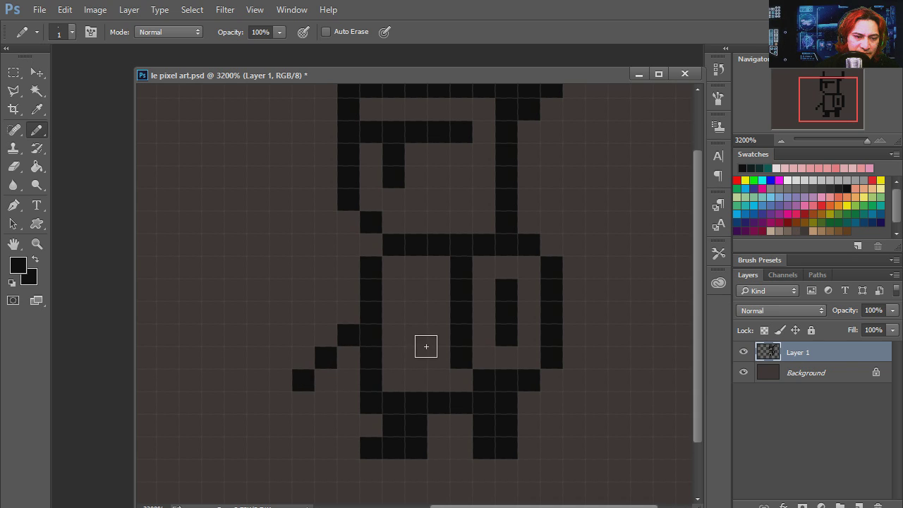
{"action": "mouse_move", "coordinate": [437, 304]}
{"action": "left_mouse_down"}
{"action": "mouse_move", "coordinate": [417, 357]}
{"action": "mouse_move", "coordinate": [407, 321]}
{"action": "left_mouse_up"}
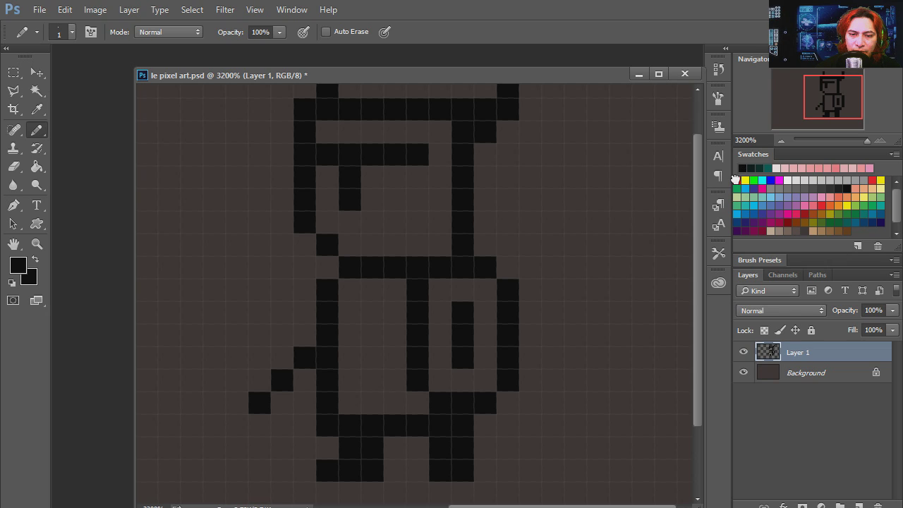
- Paint a three-pixel red neck band, a red cape at lower right and a red pixel between the legs
{"action": "left_click", "coordinate": [736, 180]}
{"action": "left_click_drag", "start_coordinate": [395, 290], "coordinate": [352, 289]}
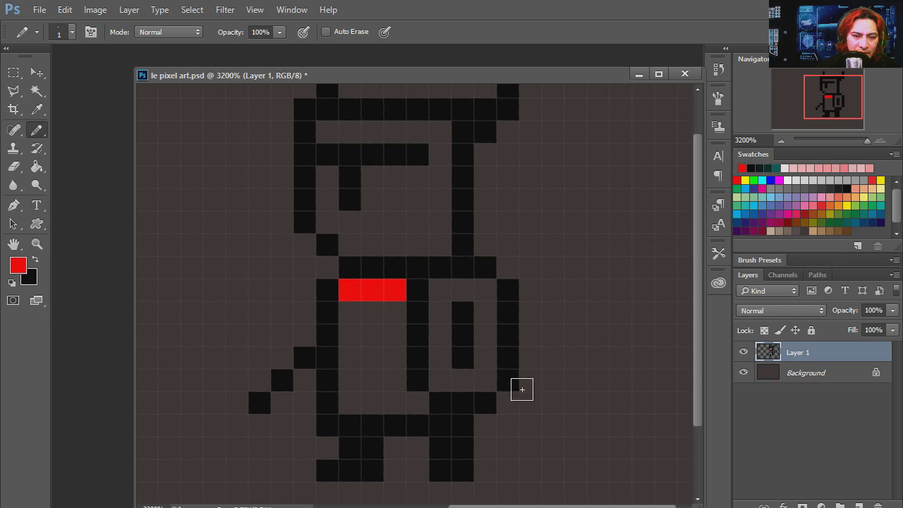
{"action": "left_click", "coordinate": [508, 402]}
{"action": "left_click", "coordinate": [507, 425]}
{"action": "left_click", "coordinate": [527, 452]}
{"action": "left_click", "coordinate": [511, 447]}
{"action": "left_click", "coordinate": [492, 444]}
{"action": "left_click", "coordinate": [486, 427]}
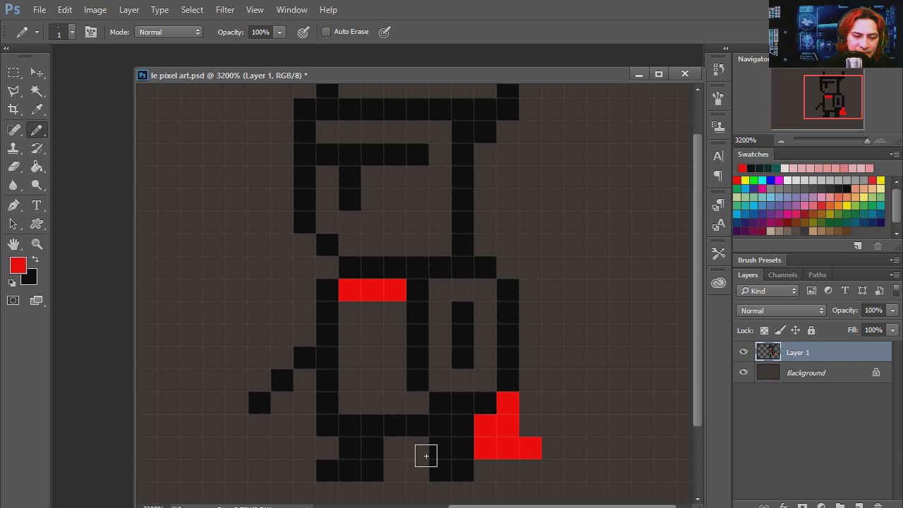
{"action": "left_click", "coordinate": [425, 455]}
{"action": "scroll", "coordinate": [508, 356], "scroll_direction": "up", "scroll_amount": 1}
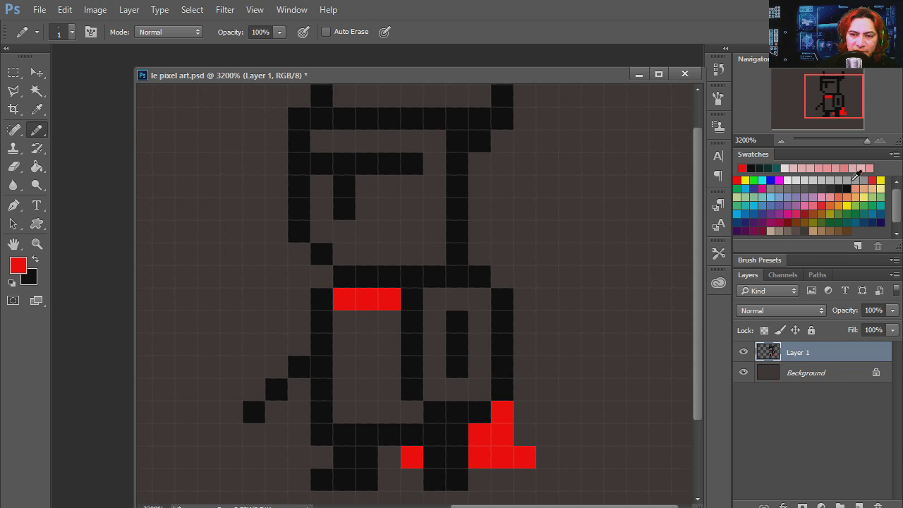
- Fill the shield grey with a near-white top-right highlight, and the left body dark grey
{"action": "left_click", "coordinate": [868, 170]}
{"action": "mouse_move", "coordinate": [480, 387]}
{"action": "left_mouse_down"}
{"action": "mouse_move", "coordinate": [484, 308]}
{"action": "mouse_move", "coordinate": [442, 302]}
{"action": "mouse_move", "coordinate": [433, 370]}
{"action": "mouse_move", "coordinate": [462, 389]}
{"action": "left_mouse_up"}
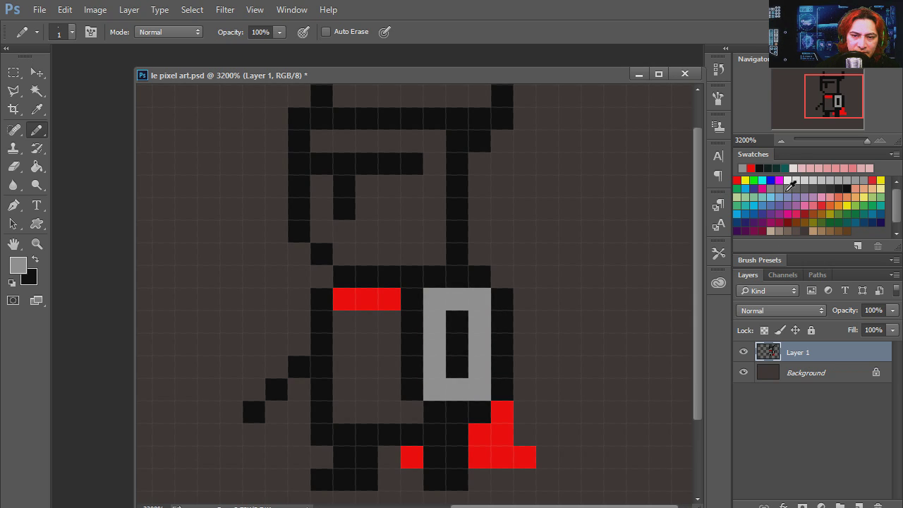
{"action": "left_click", "coordinate": [795, 179]}
{"action": "left_click", "coordinate": [480, 299]}
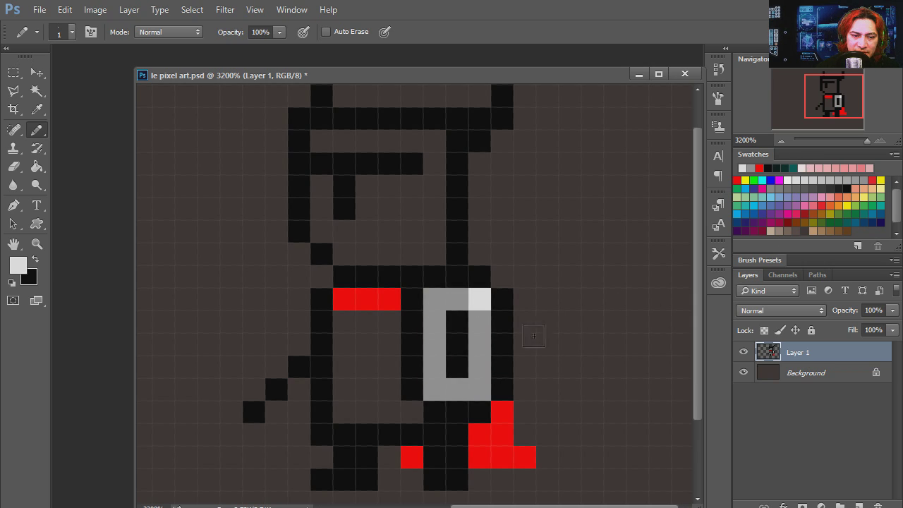
{"action": "left_click_drag", "start_coordinate": [455, 379], "coordinate": [484, 375]}
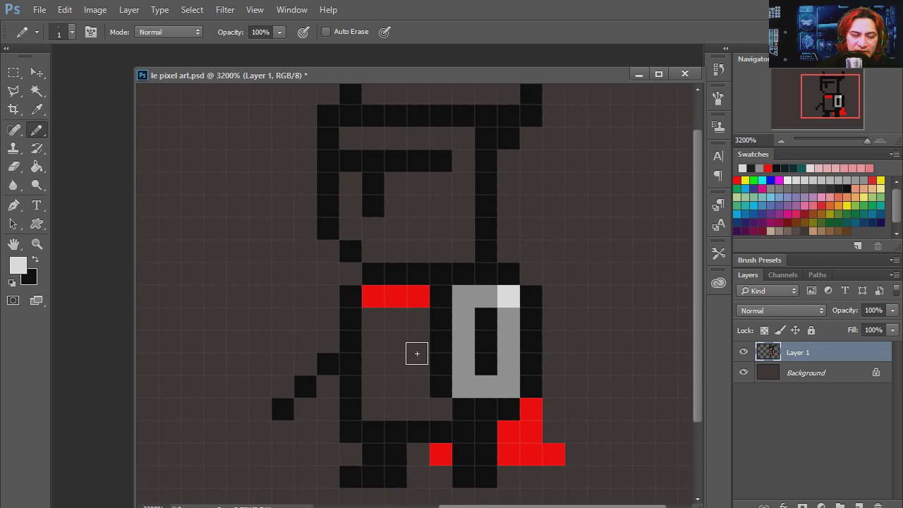
{"action": "left_click", "coordinate": [845, 185]}
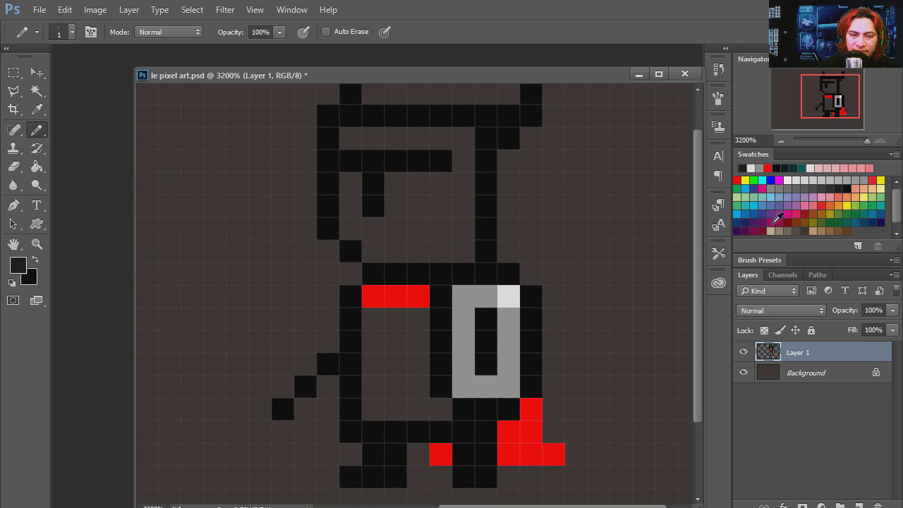
{"action": "mouse_move", "coordinate": [403, 331]}
{"action": "left_mouse_down"}
{"action": "mouse_move", "coordinate": [378, 350]}
{"action": "mouse_move", "coordinate": [410, 340]}
{"action": "mouse_move", "coordinate": [393, 385]}
{"action": "mouse_move", "coordinate": [416, 385]}
{"action": "mouse_move", "coordinate": [413, 398]}
{"action": "mouse_move", "coordinate": [390, 399]}
{"action": "mouse_move", "coordinate": [430, 408]}
{"action": "left_mouse_up"}
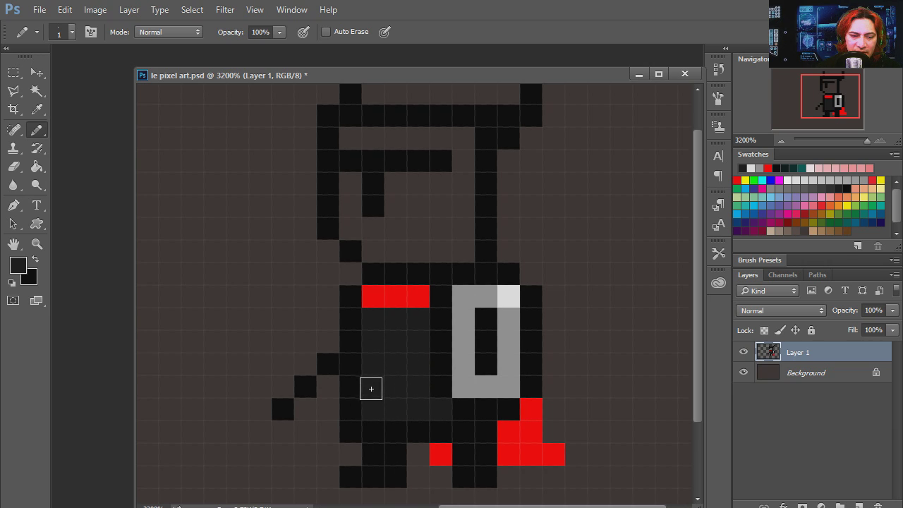
- Paint a three-cell mid-grey belt with a darker grey middle cell
{"action": "left_click", "coordinate": [770, 188]}
{"action": "left_click_drag", "start_coordinate": [372, 385], "coordinate": [419, 385]}
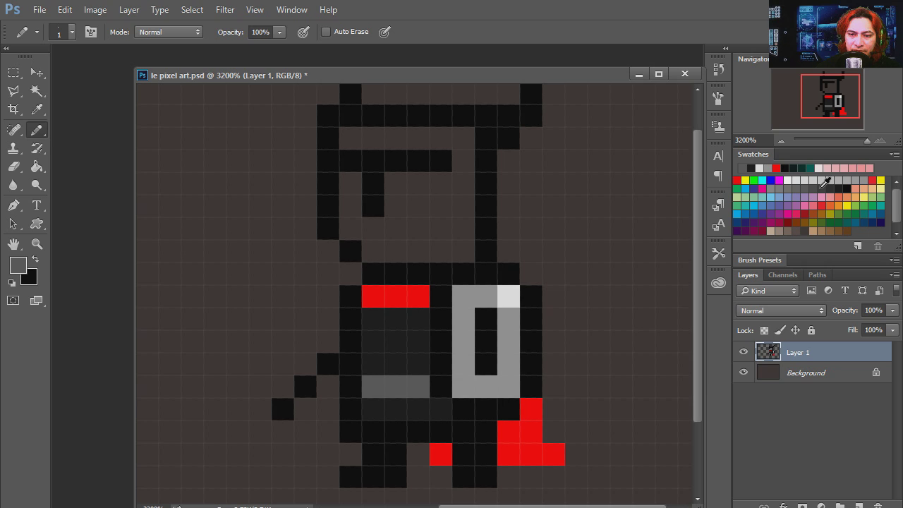
{"action": "left_click", "coordinate": [821, 186]}
{"action": "left_click", "coordinate": [397, 385]}
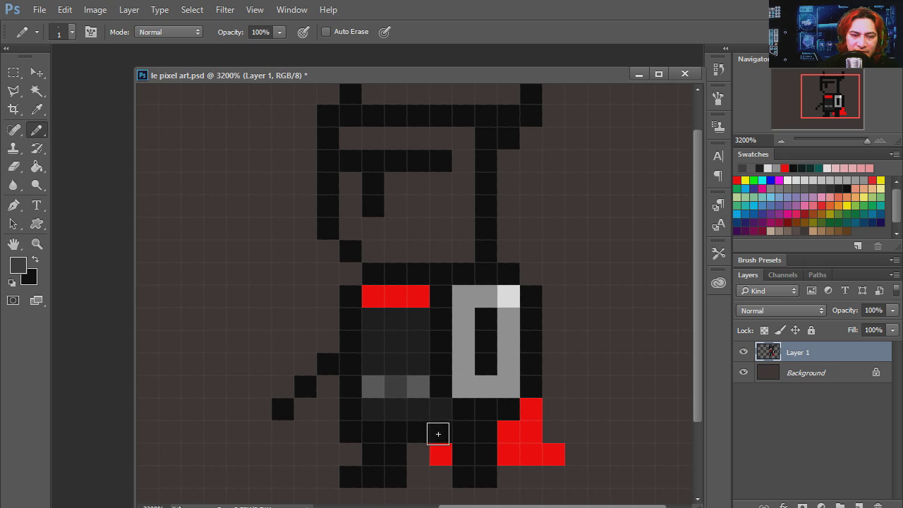
- Fill dark grey inside the eye outline and shade the helmet lighter grey
{"action": "key", "text": "e"}
{"action": "mouse_move", "coordinate": [433, 297]}
{"action": "left_mouse_down"}
{"action": "mouse_move", "coordinate": [433, 334]}
{"action": "mouse_move", "coordinate": [430, 309]}
{"action": "left_mouse_up"}
{"action": "key", "text": "i"}
{"action": "key", "text": "b"}
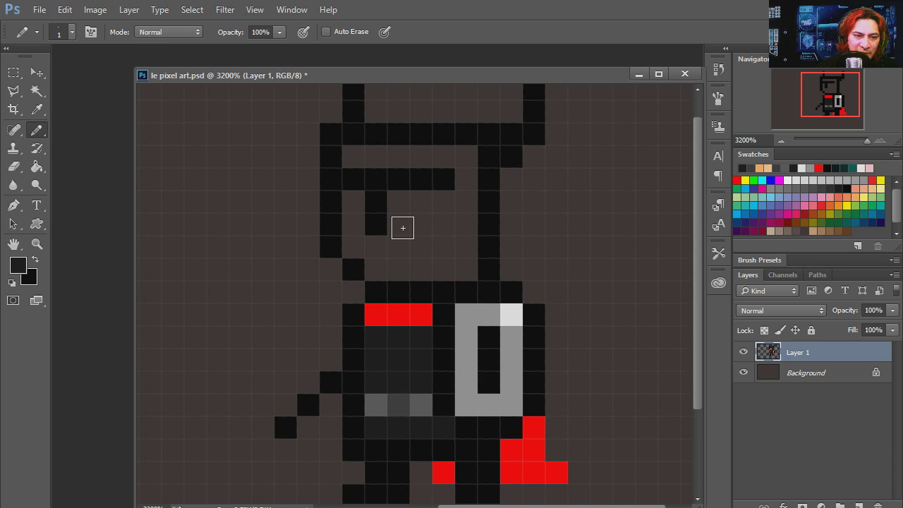
{"action": "mouse_move", "coordinate": [403, 227]}
{"action": "left_mouse_down"}
{"action": "mouse_move", "coordinate": [407, 205]}
{"action": "mouse_move", "coordinate": [416, 230]}
{"action": "mouse_move", "coordinate": [439, 203]}
{"action": "mouse_move", "coordinate": [456, 258]}
{"action": "mouse_move", "coordinate": [360, 161]}
{"action": "left_mouse_up"}
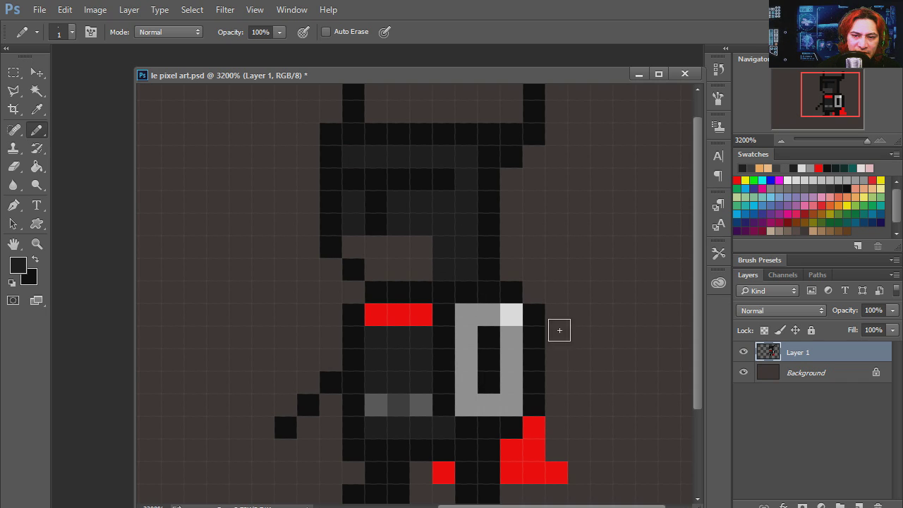
{"action": "left_click", "coordinate": [458, 255], "text": "alt"}
{"action": "mouse_move", "coordinate": [458, 254]}
{"action": "left_mouse_down"}
{"action": "mouse_move", "coordinate": [448, 222]}
{"action": "mouse_move", "coordinate": [430, 210]}
{"action": "mouse_move", "coordinate": [409, 220]}
{"action": "mouse_move", "coordinate": [468, 178]}
{"action": "mouse_move", "coordinate": [468, 163]}
{"action": "mouse_move", "coordinate": [383, 157]}
{"action": "left_mouse_up"}
- Paint the helmet's top row and left side medium grey and a peach face under the visor
{"action": "scroll", "coordinate": [381, 225], "scroll_direction": "down", "scroll_amount": 2}
{"action": "mouse_move", "coordinate": [377, 286]}
{"action": "left_mouse_down"}
{"action": "mouse_move", "coordinate": [390, 321]}
{"action": "mouse_move", "coordinate": [389, 386]}
{"action": "mouse_move", "coordinate": [383, 371]}
{"action": "mouse_move", "coordinate": [437, 369]}
{"action": "left_mouse_up"}
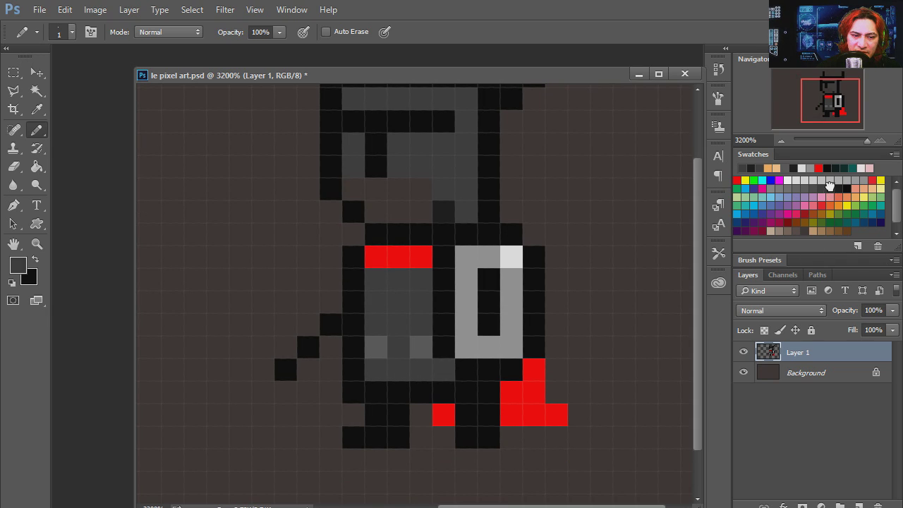
{"action": "left_click", "coordinate": [829, 184]}
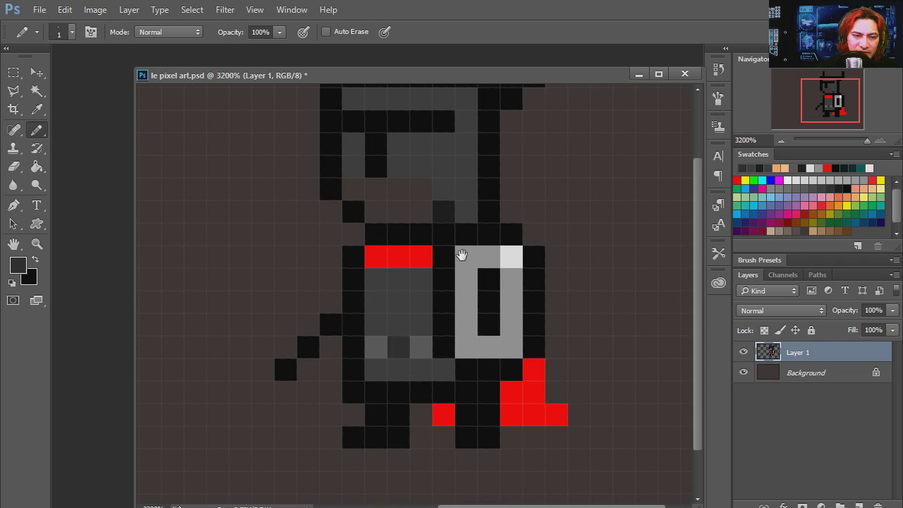
{"action": "mouse_move", "coordinate": [461, 255]}
{"action": "left_mouse_down"}
{"action": "mouse_move", "coordinate": [472, 310]}
{"action": "mouse_move", "coordinate": [456, 308]}
{"action": "mouse_move", "coordinate": [448, 386]}
{"action": "mouse_move", "coordinate": [464, 395]}
{"action": "mouse_move", "coordinate": [488, 390]}
{"action": "mouse_move", "coordinate": [495, 318]}
{"action": "left_mouse_up"}
{"action": "left_click_drag", "start_coordinate": [831, 95], "coordinate": [827, 95]}
{"action": "left_click", "coordinate": [855, 188]}
{"action": "mouse_move", "coordinate": [442, 251]}
{"action": "left_mouse_down"}
{"action": "mouse_move", "coordinate": [420, 239]}
{"action": "mouse_move", "coordinate": [422, 254]}
{"action": "mouse_move", "coordinate": [384, 238]}
{"action": "left_mouse_up"}
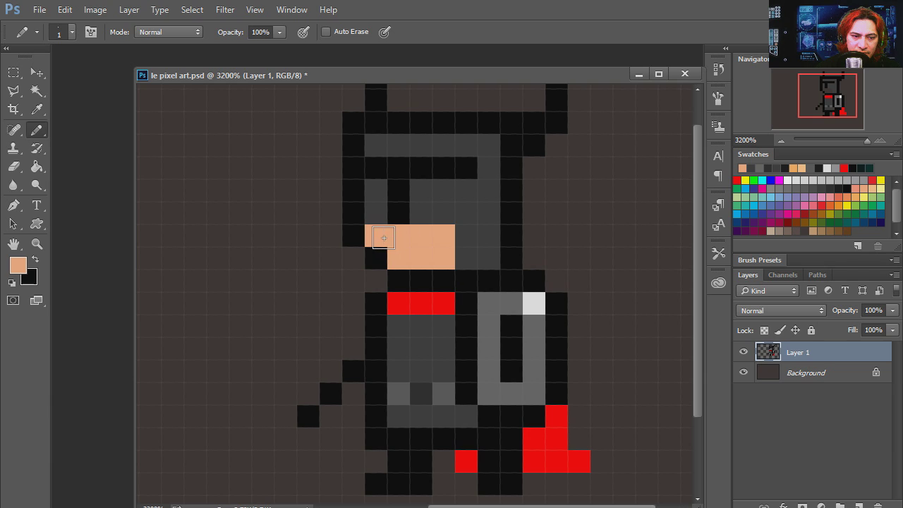
- Reselect dark grey and zoom out to view the whole sprite, then back in
{"action": "left_click", "coordinate": [467, 258], "text": "alt"}
{"action": "left_click_drag", "start_coordinate": [474, 372], "coordinate": [460, 350]}
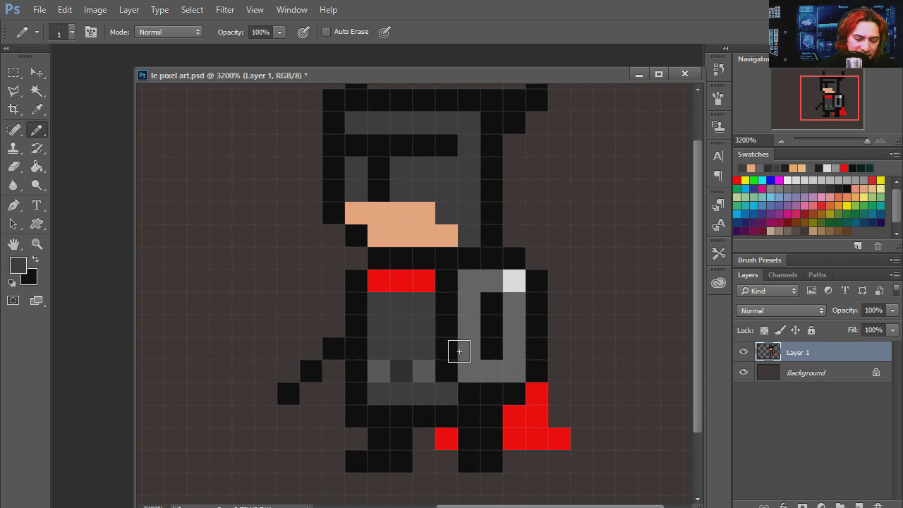
{"action": "key", "text": "z"}
{"action": "left_click", "coordinate": [473, 311], "text": "alt"}
{"action": "left_click", "coordinate": [492, 276]}
{"action": "key", "text": "e"}
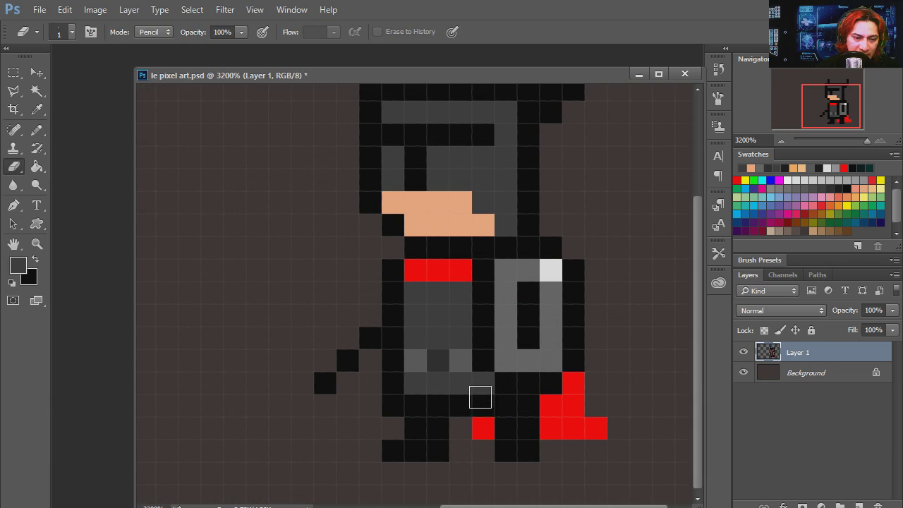
- Move the Layer 1 sprite two pixels to the left
{"action": "key", "text": "ctrl+minus"}
{"action": "key", "text": "v"}
{"action": "right_click", "coordinate": [504, 344]}
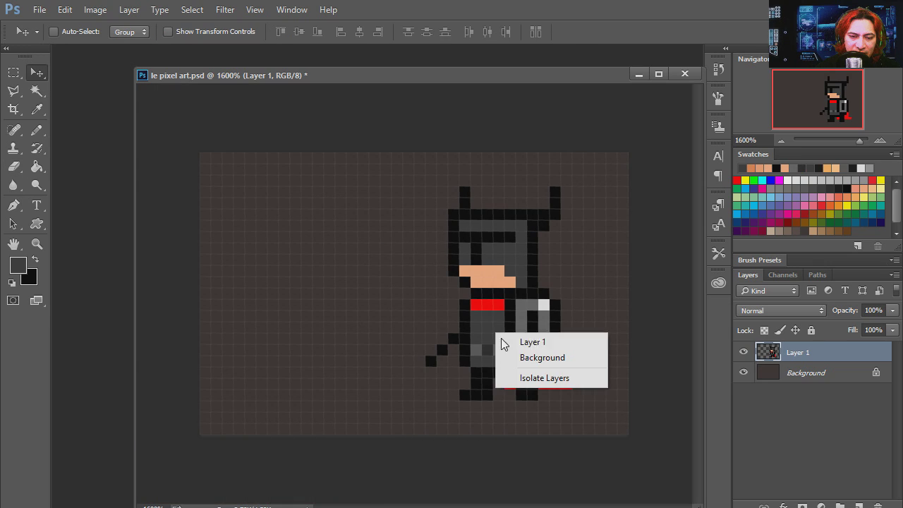
{"action": "left_click", "coordinate": [515, 341]}
{"action": "mouse_move", "coordinate": [517, 352]}
{"action": "left_mouse_down"}
{"action": "mouse_move", "coordinate": [506, 353]}
{"action": "mouse_move", "coordinate": [517, 352]}
{"action": "left_mouse_up"}
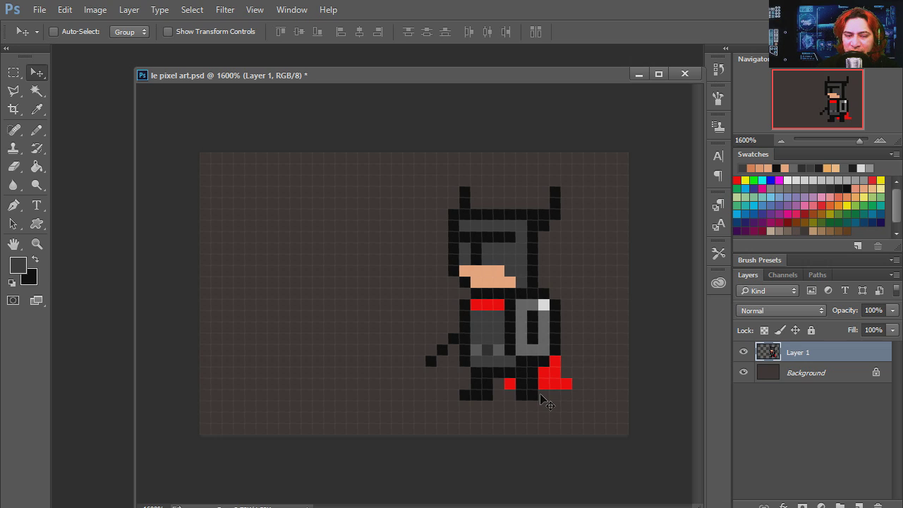
{"action": "left_click_drag", "start_coordinate": [543, 399], "coordinate": [521, 399]}
- Duplicate Layer 1 as 'Layer 1 copy' and hide the original Layer 1
{"action": "right_click", "coordinate": [821, 359]}
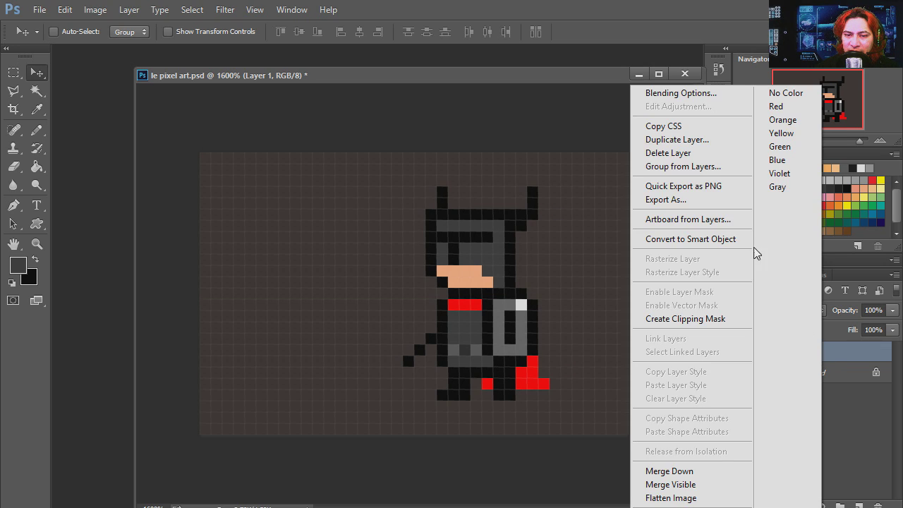
{"action": "left_click", "coordinate": [675, 139]}
{"action": "left_click", "coordinate": [582, 158]}
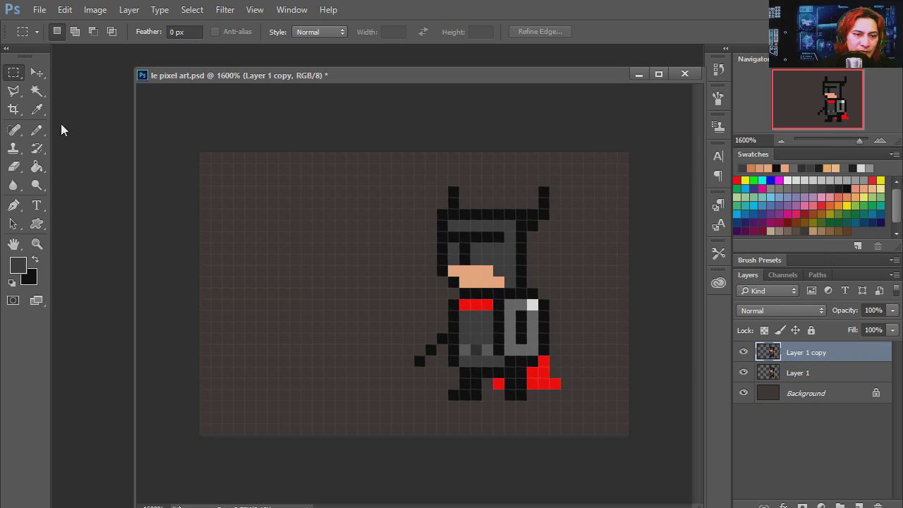
{"action": "left_click_drag", "start_coordinate": [358, 152], "coordinate": [617, 344]}
{"action": "key", "text": "v"}
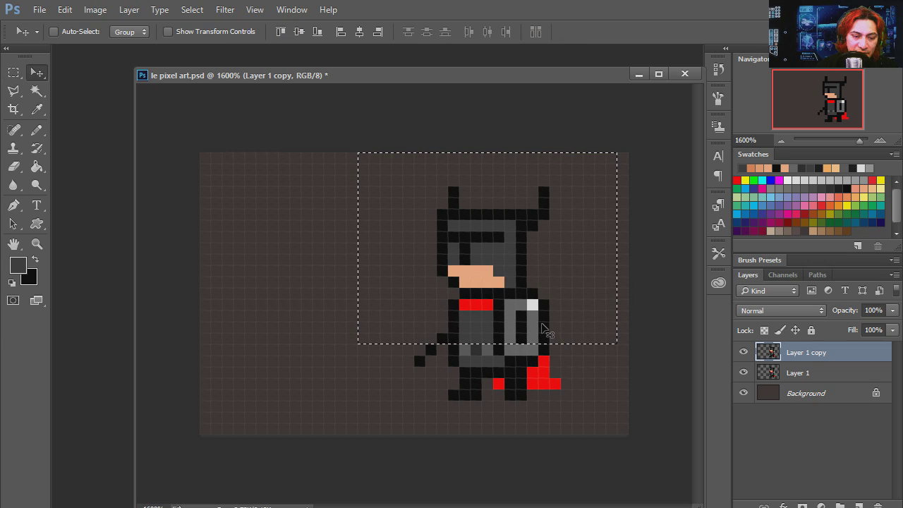
{"action": "left_click", "coordinate": [768, 352], "text": "ctrl"}
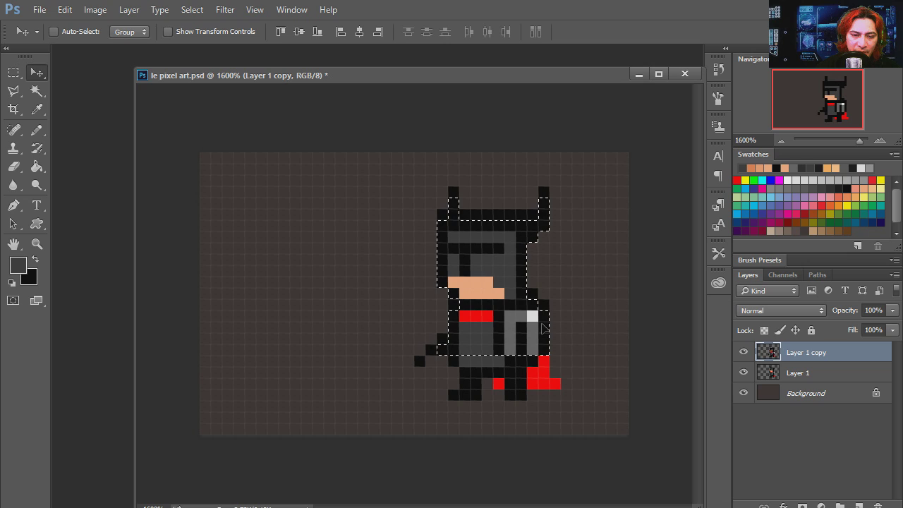
{"action": "left_click", "coordinate": [743, 372]}
- Redraw the arm as a straight diagonal by erasing and re-pencilling black pixels
{"action": "key", "text": "z"}
{"action": "left_click", "coordinate": [458, 367]}
{"action": "left_click", "coordinate": [457, 368]}
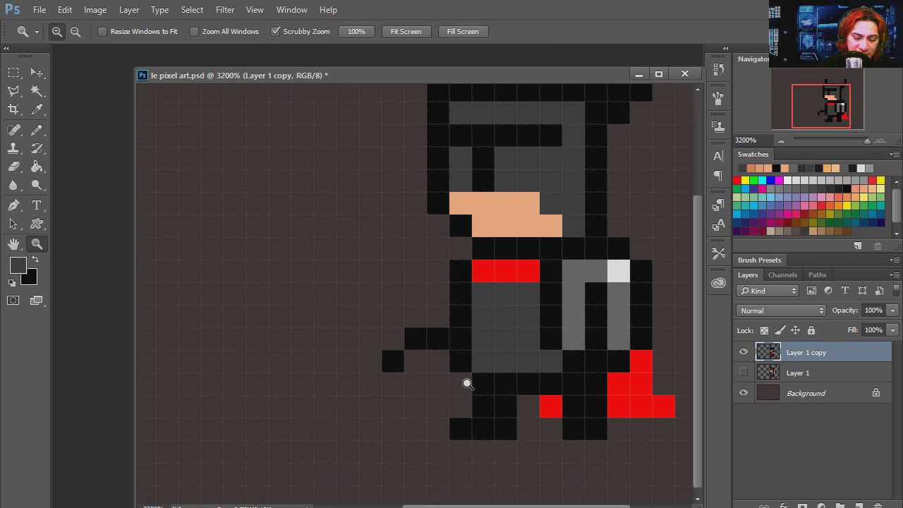
{"action": "key", "text": "e"}
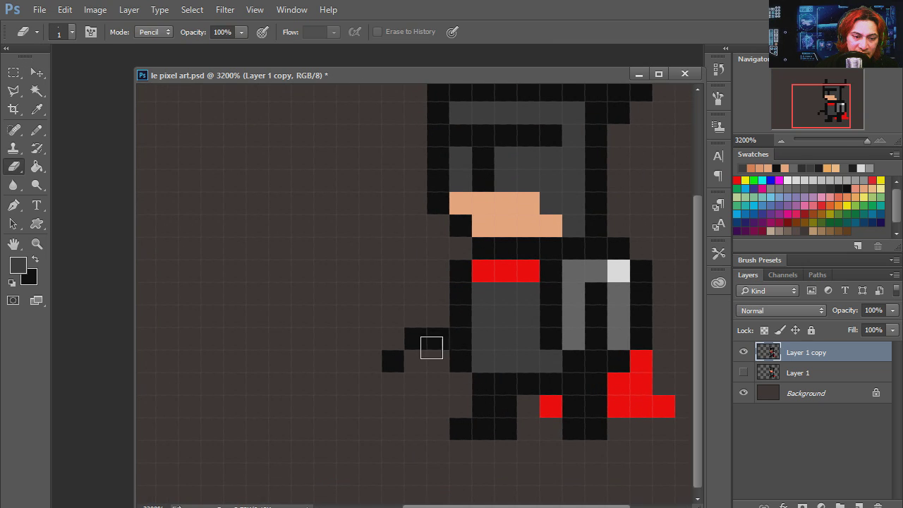
{"action": "left_click", "coordinate": [392, 361]}
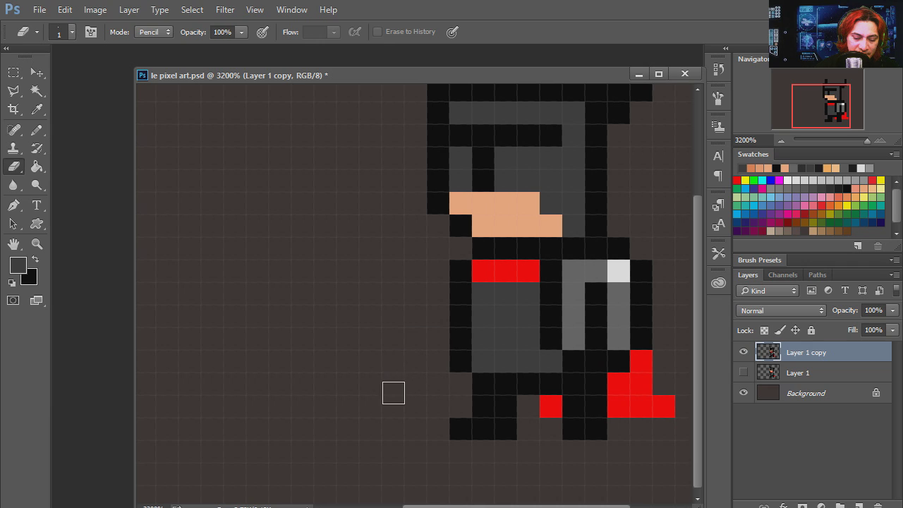
{"action": "key", "text": "b"}
{"action": "left_click", "coordinate": [392, 383]}
{"action": "left_click", "coordinate": [415, 361]}
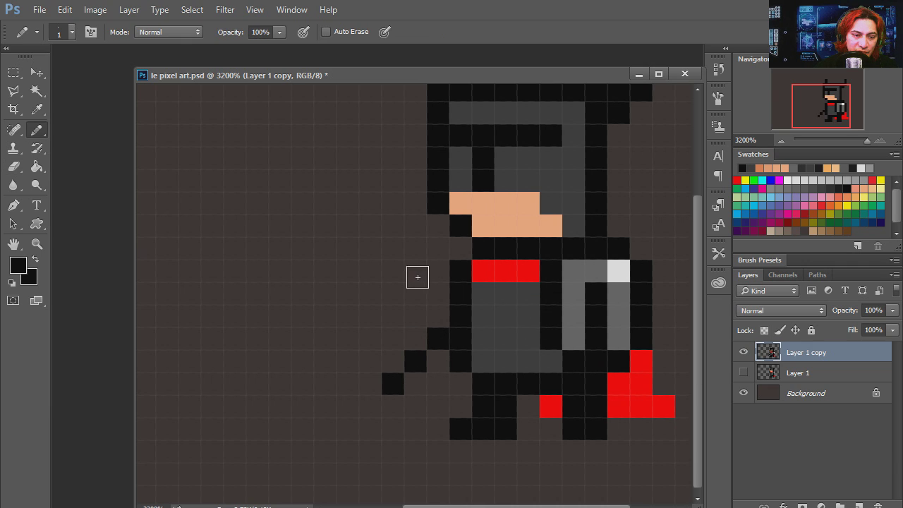
{"action": "key", "text": "z"}
{"action": "left_click", "coordinate": [463, 294], "text": "alt"}
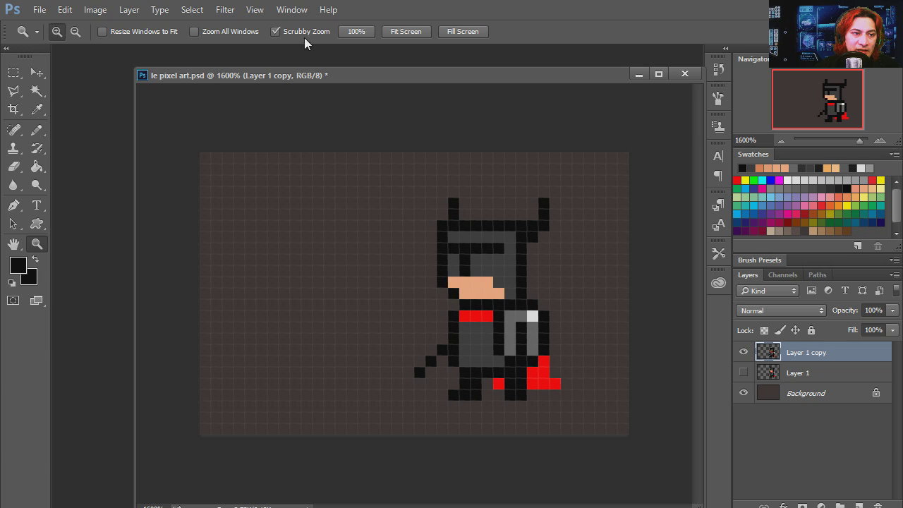
- Show the Timeline and duplicate the frame so frame 2 shows Layer 1 copy instead of Layer 1
{"action": "left_click", "coordinate": [291, 9]}
{"action": "left_click", "coordinate": [318, 428]}
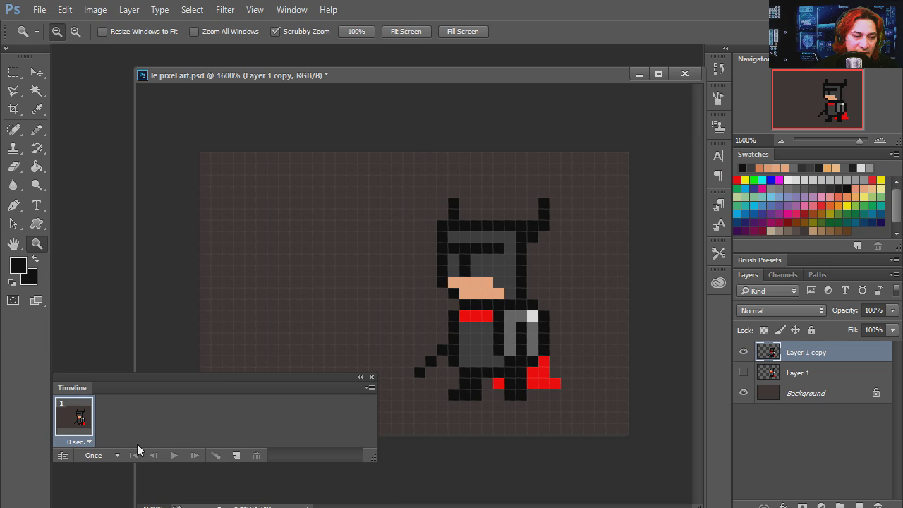
{"action": "left_click", "coordinate": [237, 457]}
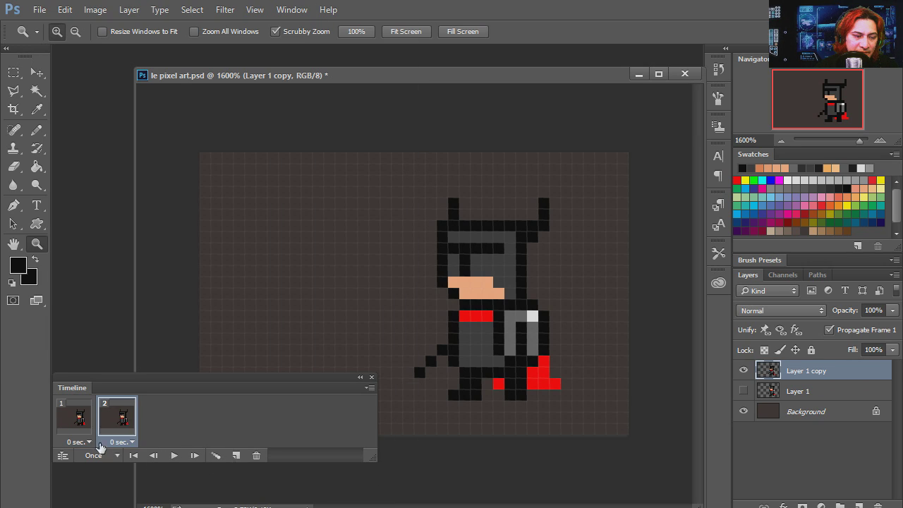
{"action": "left_click", "coordinate": [125, 435]}
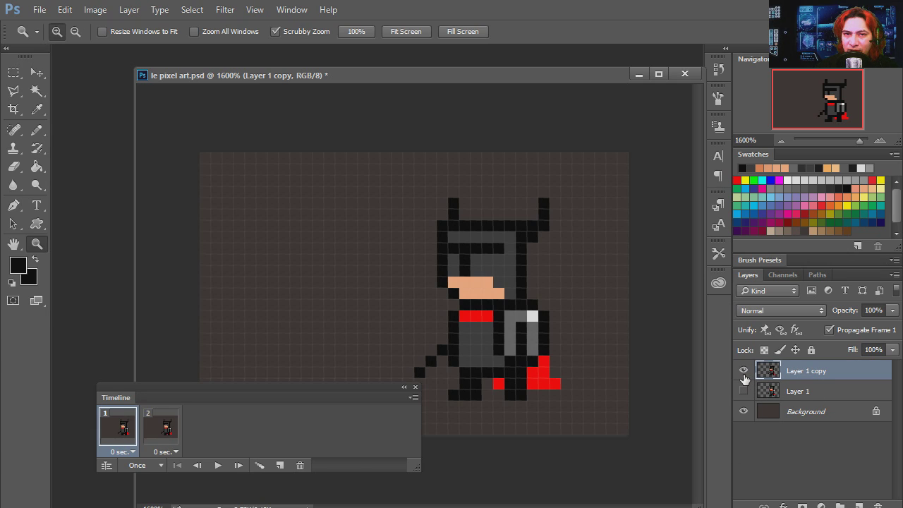
{"action": "key", "text": "space"}
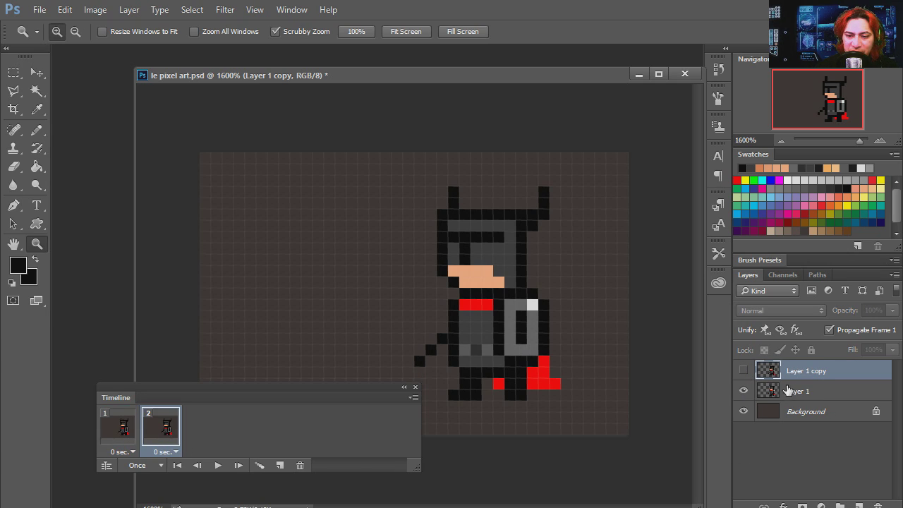
{"action": "left_click", "coordinate": [743, 370]}
{"action": "left_click", "coordinate": [743, 390]}
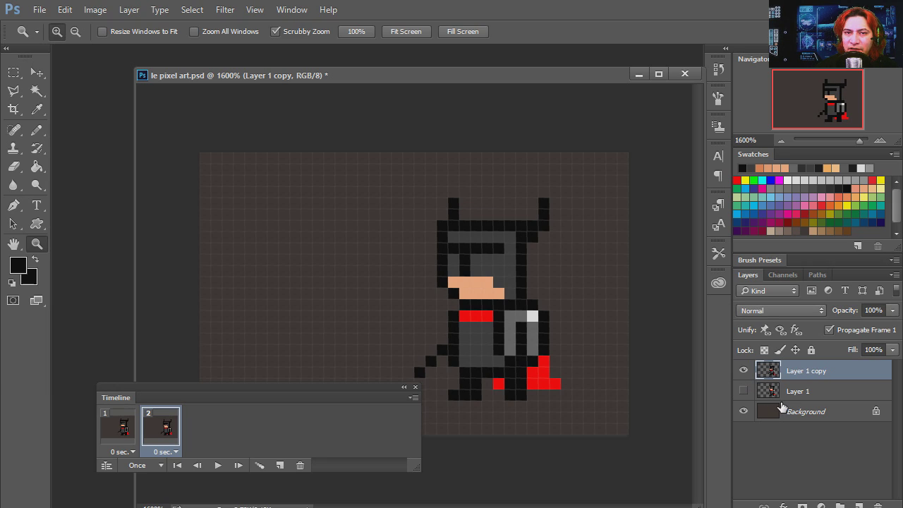
- Set both frames to loop Forever with a 0.5-second delay and play the animation
{"action": "left_click", "coordinate": [129, 430], "text": "shift"}
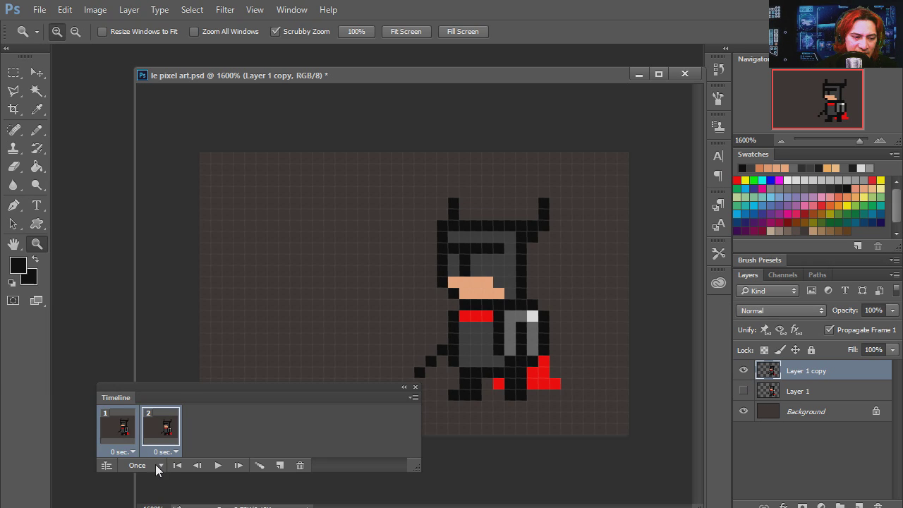
{"action": "left_click", "coordinate": [157, 467]}
{"action": "left_click", "coordinate": [160, 430]}
{"action": "left_click", "coordinate": [133, 442]}
{"action": "left_click", "coordinate": [176, 451]}
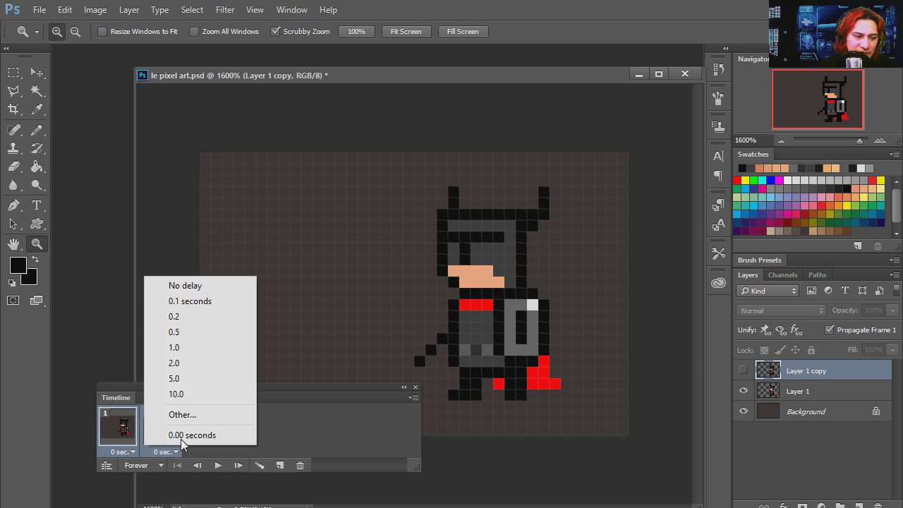
{"action": "left_click", "coordinate": [194, 332]}
{"action": "left_click", "coordinate": [218, 464]}
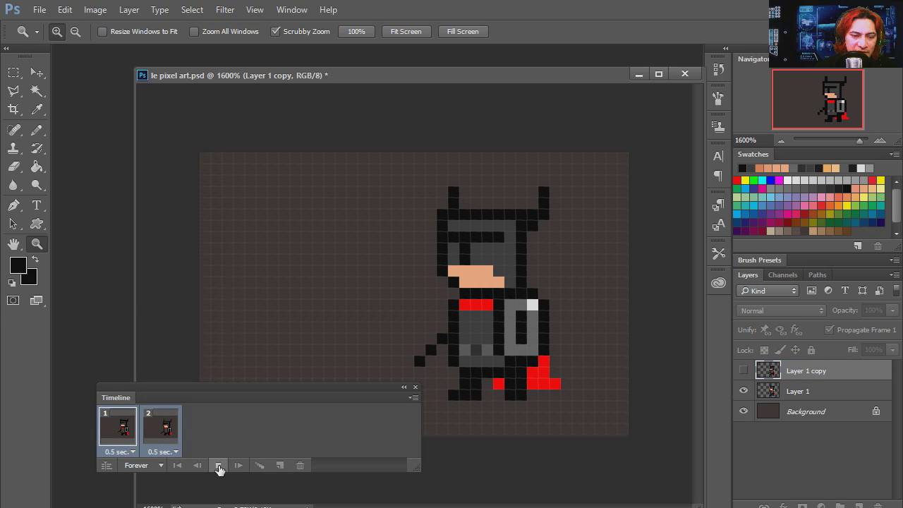
- Stop playback, zoom in on the belt, and sample frame 1's grey belt colour
{"action": "key", "text": "ctrl+minus"}
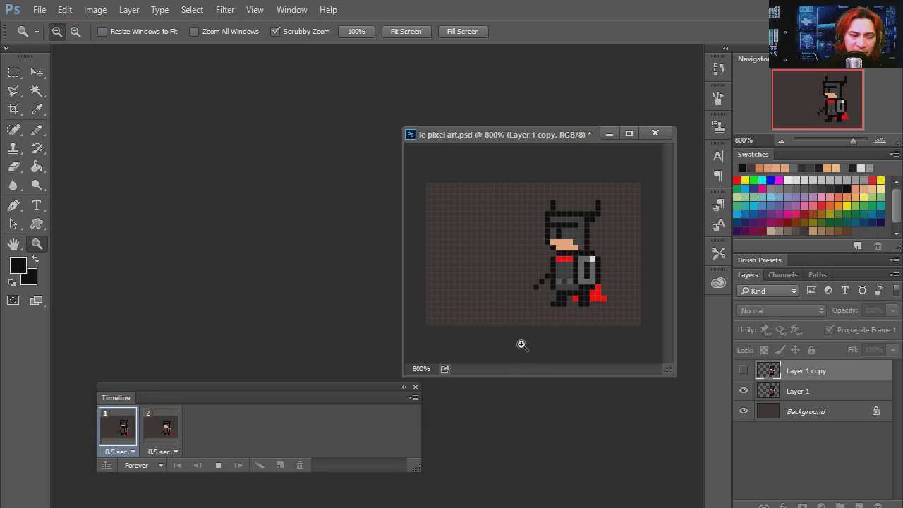
{"action": "left_click", "coordinate": [218, 465]}
{"action": "left_click", "coordinate": [588, 295]}
{"action": "left_click", "coordinate": [588, 295]}
{"action": "left_click", "coordinate": [588, 295]}
{"action": "left_click", "coordinate": [589, 295]}
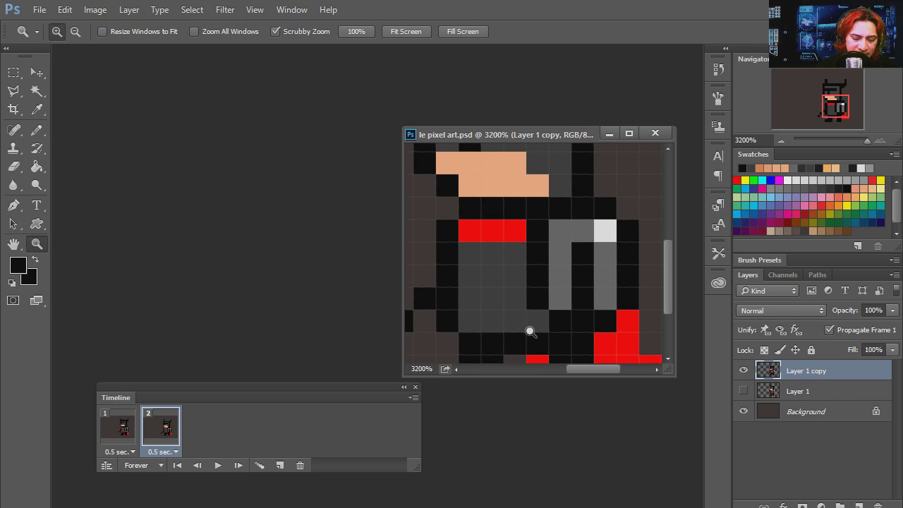
{"action": "key", "text": "b"}
{"action": "left_click", "coordinate": [104, 436]}
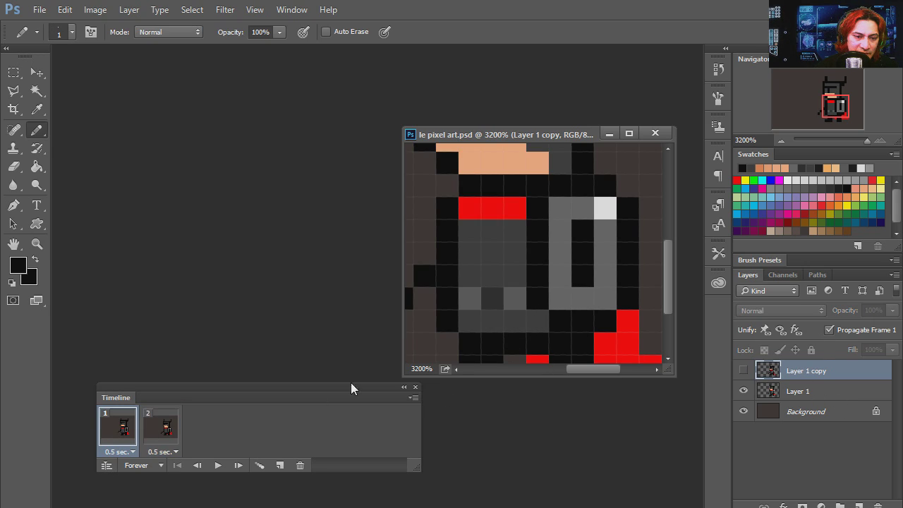
{"action": "key", "text": "i"}
{"action": "left_click", "coordinate": [517, 297]}
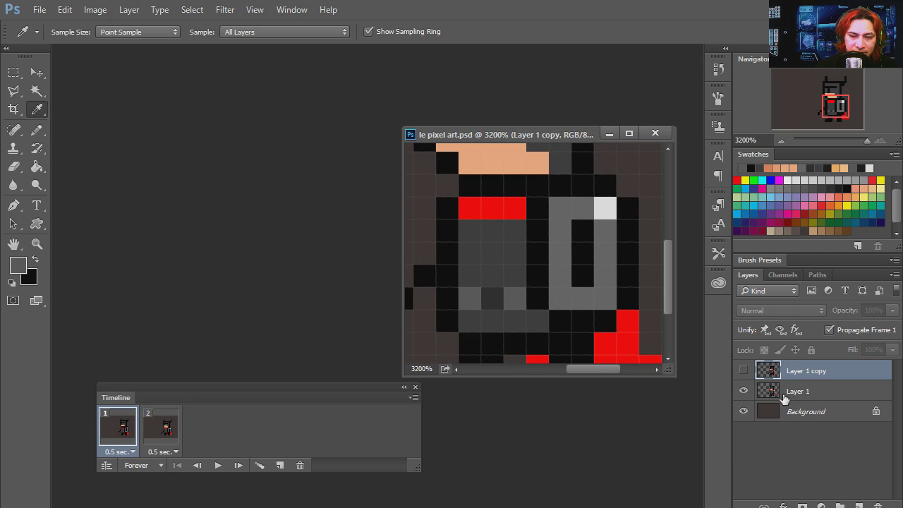
- Pencil a grey belt row below the chest in frame 2, comparing against frame 1
{"action": "left_click", "coordinate": [165, 430]}
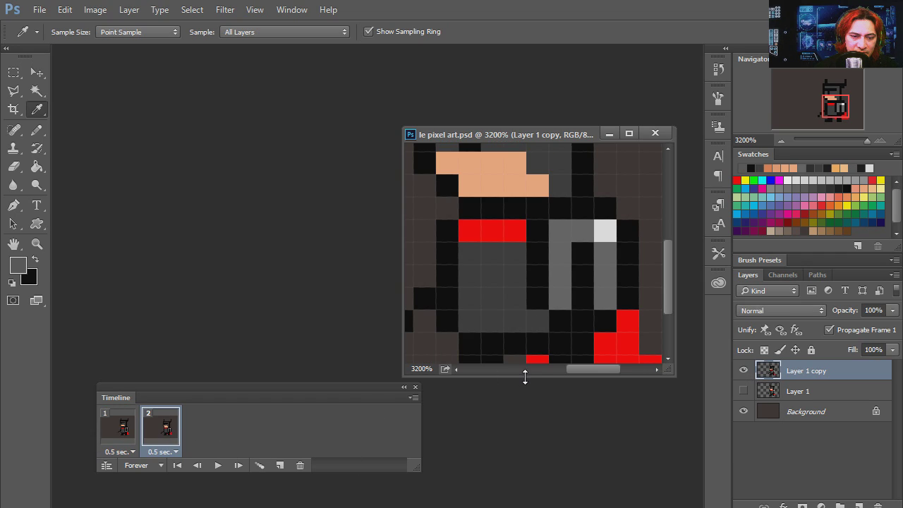
{"action": "key", "text": "b"}
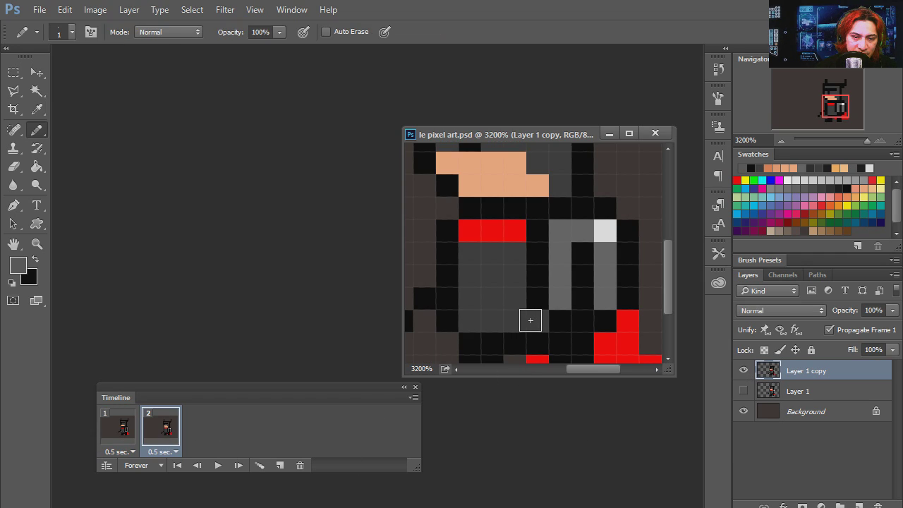
{"action": "left_click_drag", "start_coordinate": [529, 318], "coordinate": [474, 321]}
{"action": "key", "text": "i"}
{"action": "key", "text": "Left"}
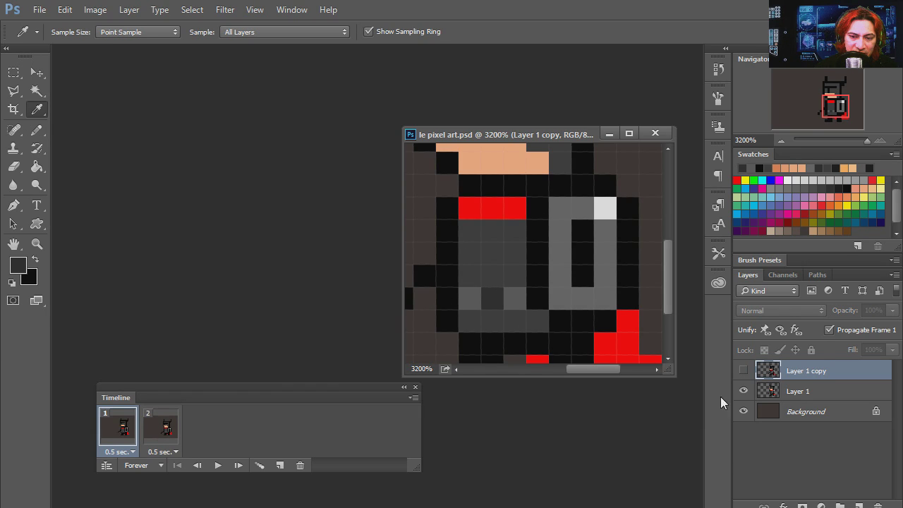
{"action": "left_click", "coordinate": [167, 428]}
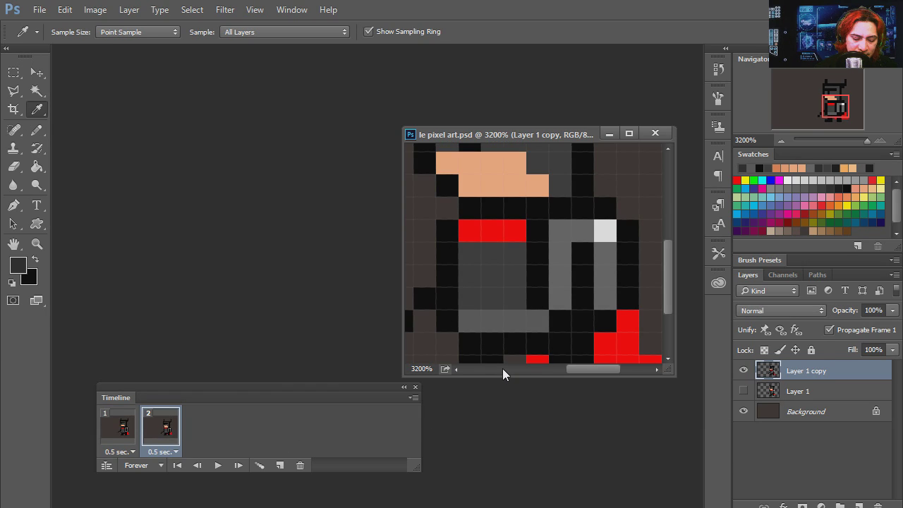
{"action": "key", "text": "b"}
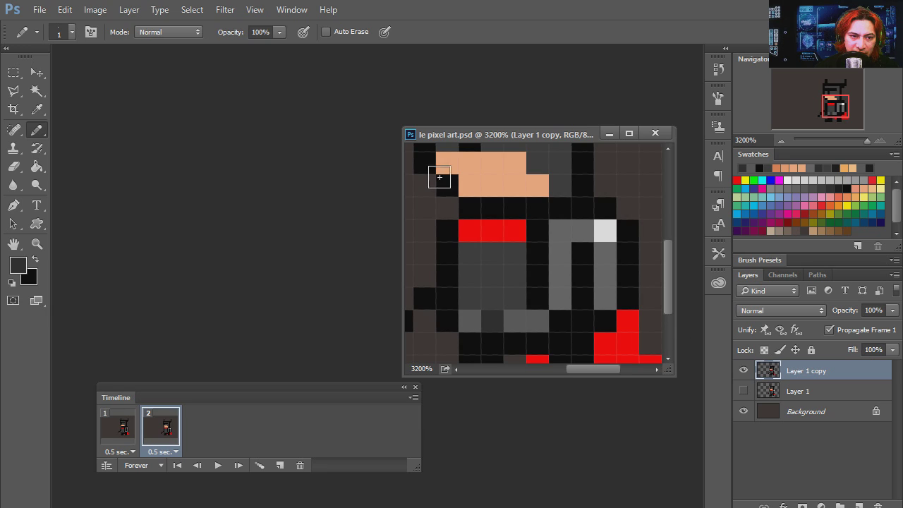
{"action": "left_click_drag", "start_coordinate": [866, 139], "coordinate": [857, 139]}
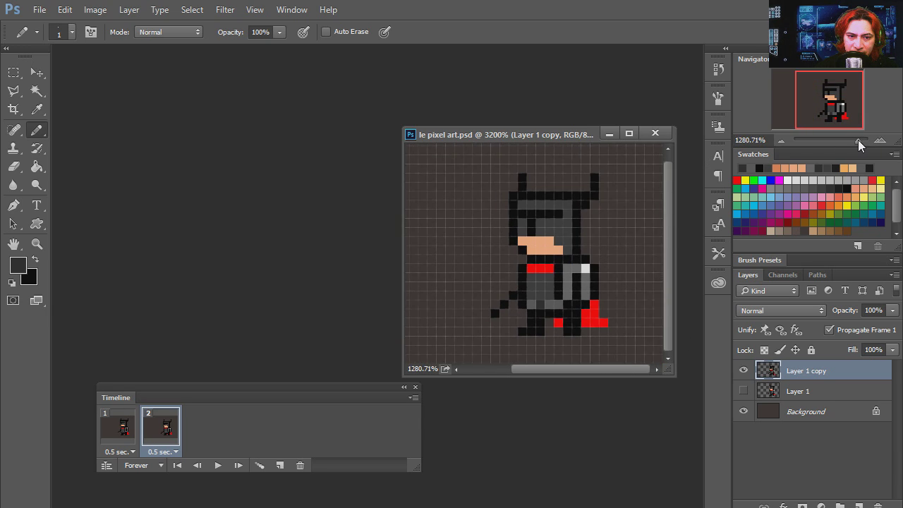
- Preview the animation, then select frame 2 and zoom in on the red cape at the feet
{"action": "left_click_drag", "start_coordinate": [688, 203], "coordinate": [649, 202]}
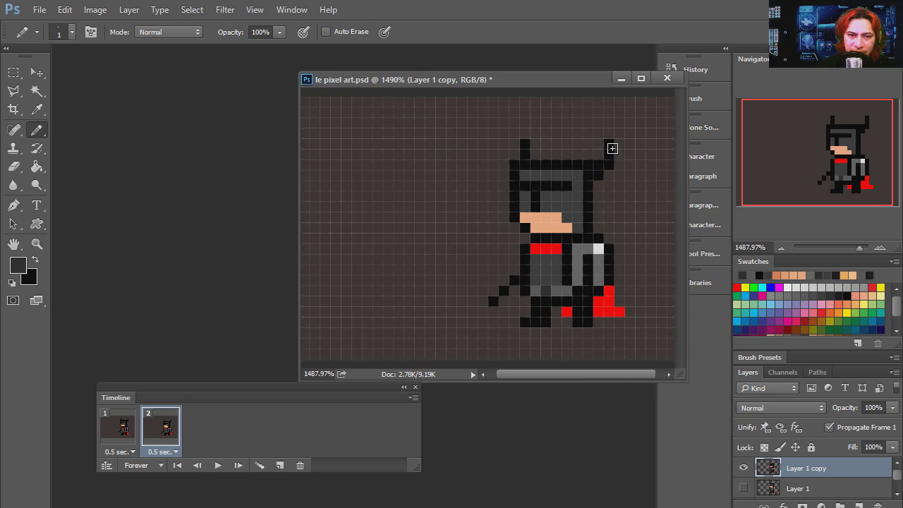
{"action": "left_click", "coordinate": [218, 466]}
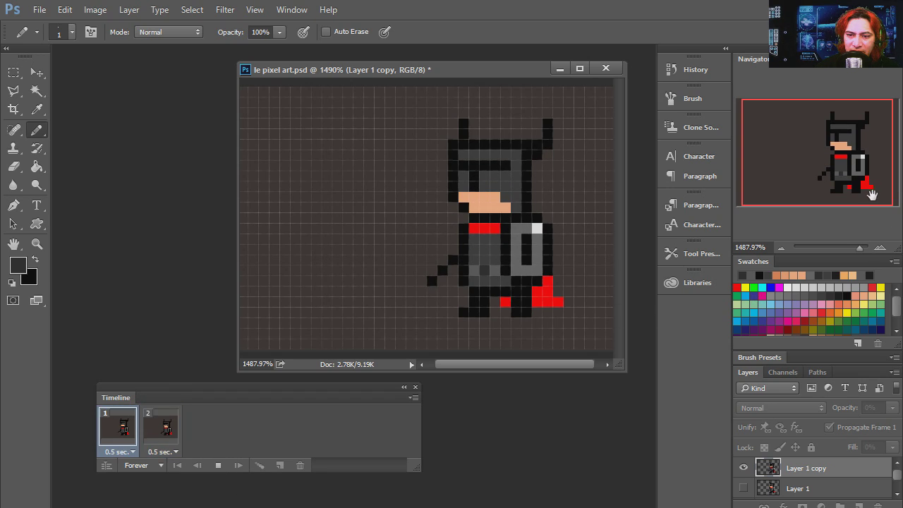
{"action": "left_click", "coordinate": [218, 465]}
{"action": "left_click", "coordinate": [167, 432]}
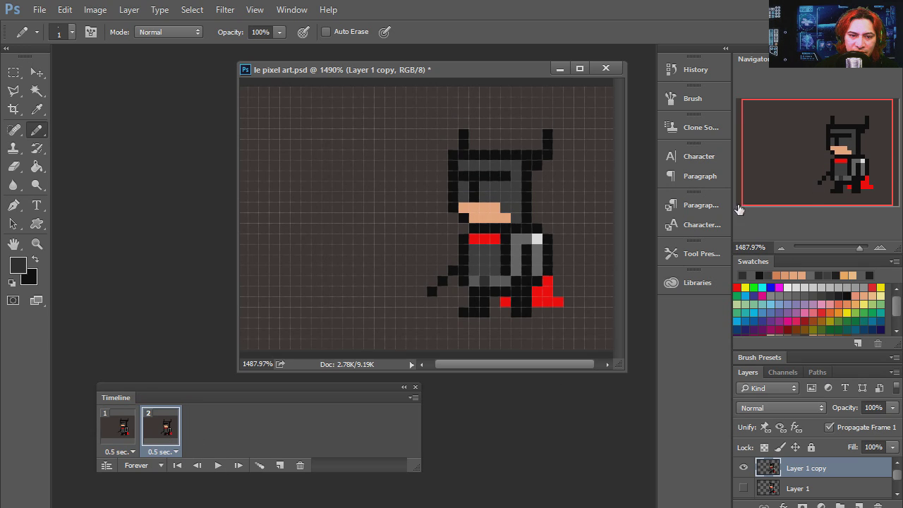
{"action": "key", "text": "z"}
{"action": "left_click", "coordinate": [548, 309]}
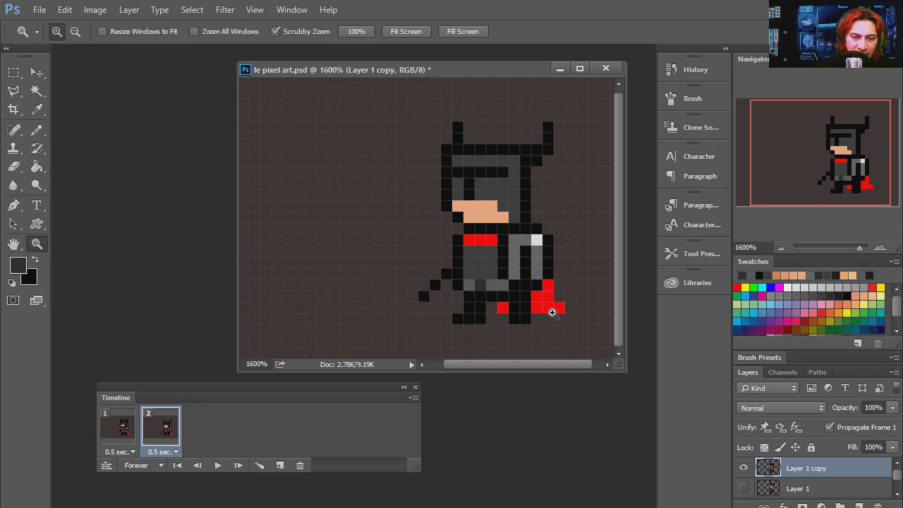
{"action": "left_click", "coordinate": [551, 315]}
- Sample the cape red and Pencil the bottom-row pixels red in frame 2
{"action": "key", "text": "i"}
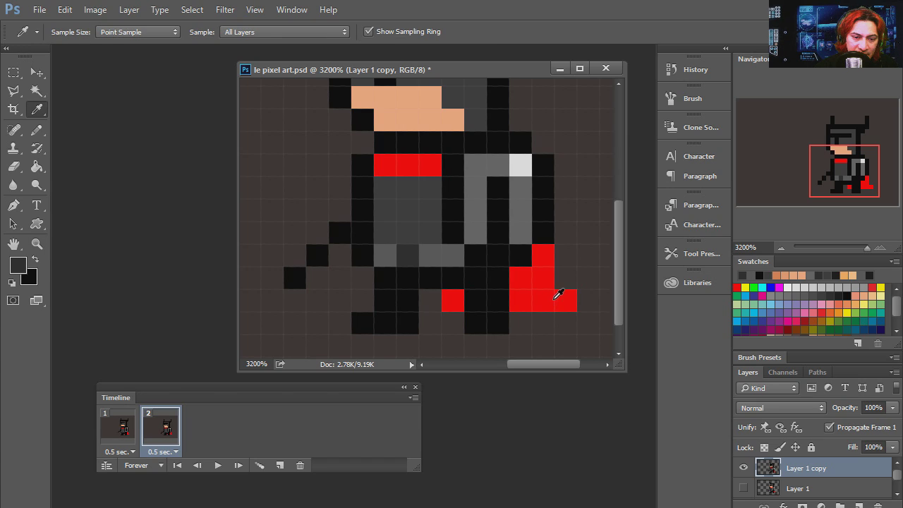
{"action": "left_click", "coordinate": [554, 292]}
{"action": "key", "text": "b"}
{"action": "left_click", "coordinate": [559, 319]}
{"action": "left_click_drag", "start_coordinate": [559, 319], "coordinate": [520, 315]}
{"action": "left_click", "coordinate": [451, 315]}
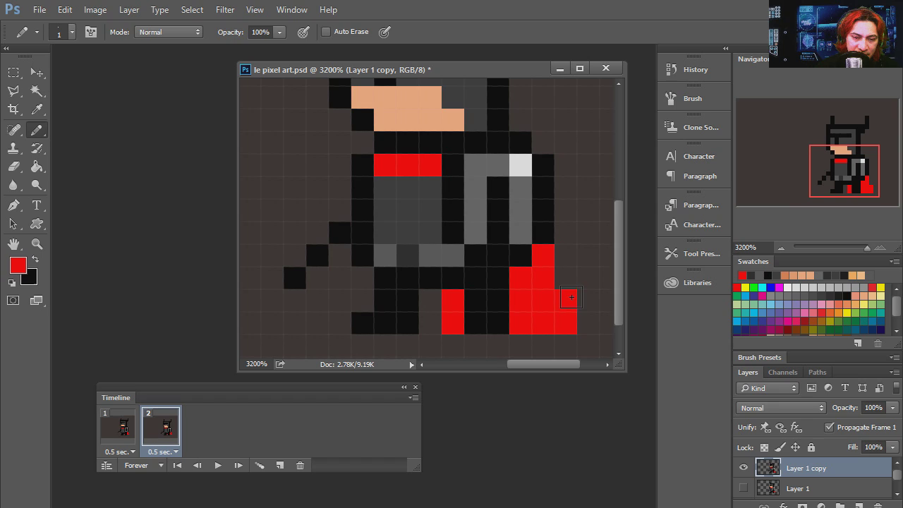
- Erase the stray red pixel, zoom out to 1600%, and play the animation
{"action": "key", "text": "e"}
{"action": "left_click", "coordinate": [566, 300]}
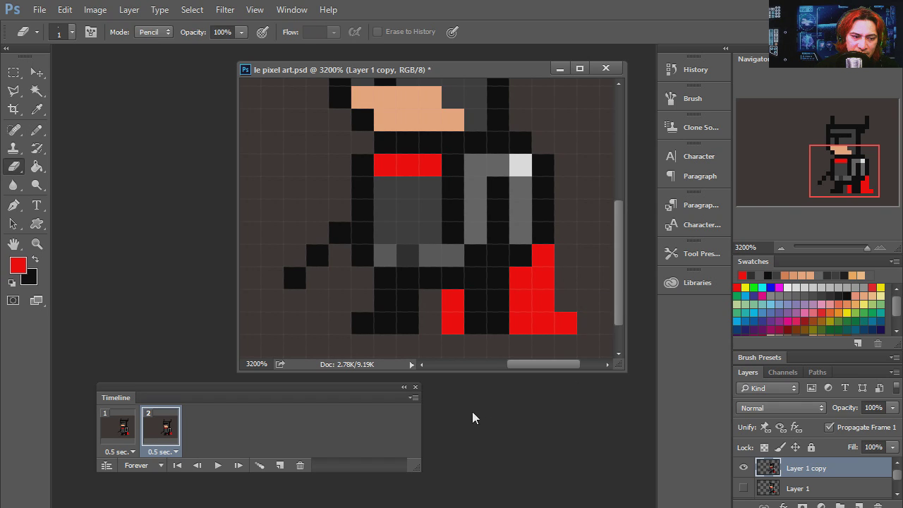
{"action": "key", "text": "z"}
{"action": "key", "text": "ctrl+minus"}
{"action": "key", "text": "ctrl+minus"}
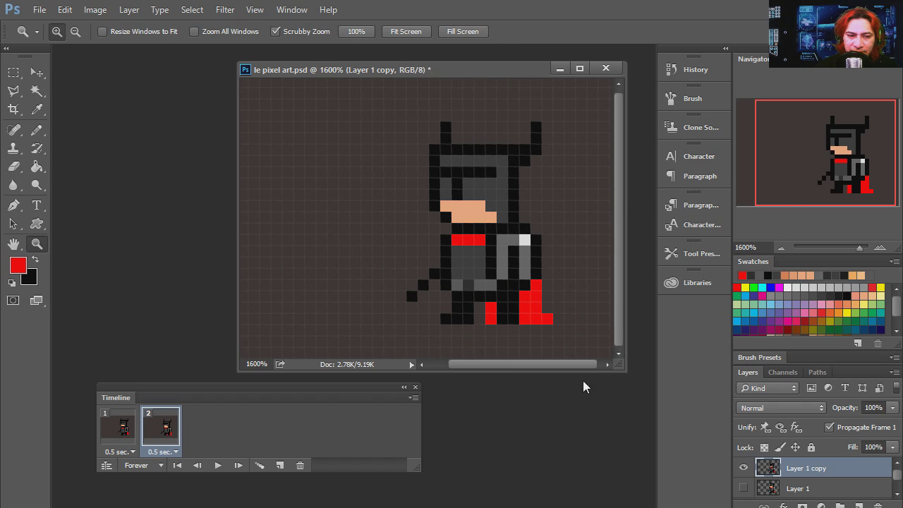
{"action": "left_click", "coordinate": [218, 466]}
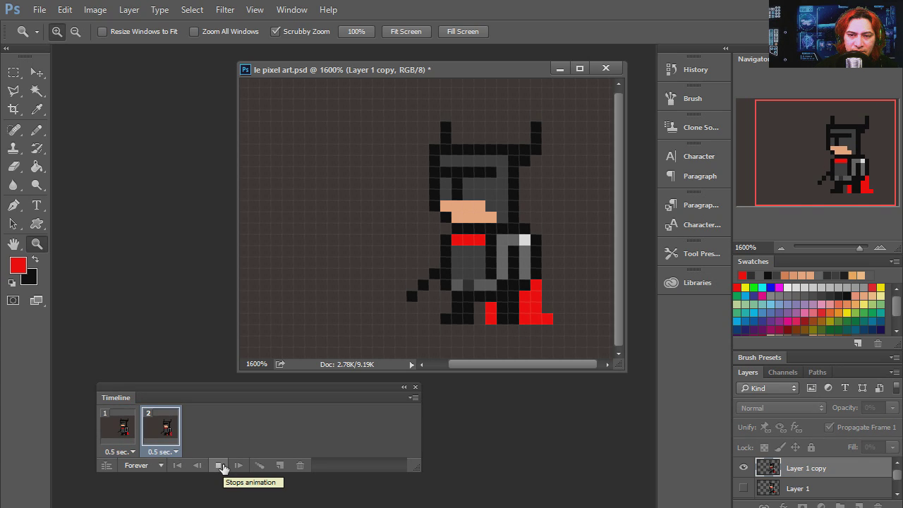
{"action": "left_click", "coordinate": [221, 467]}
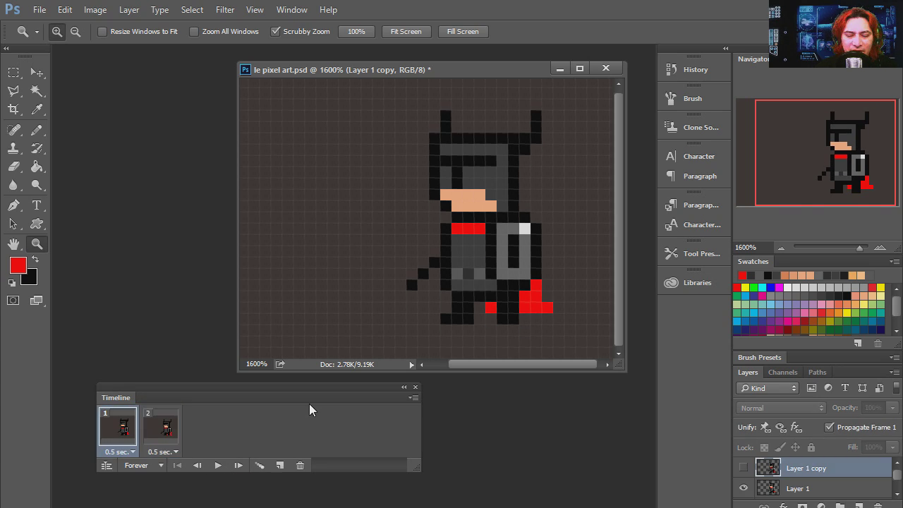